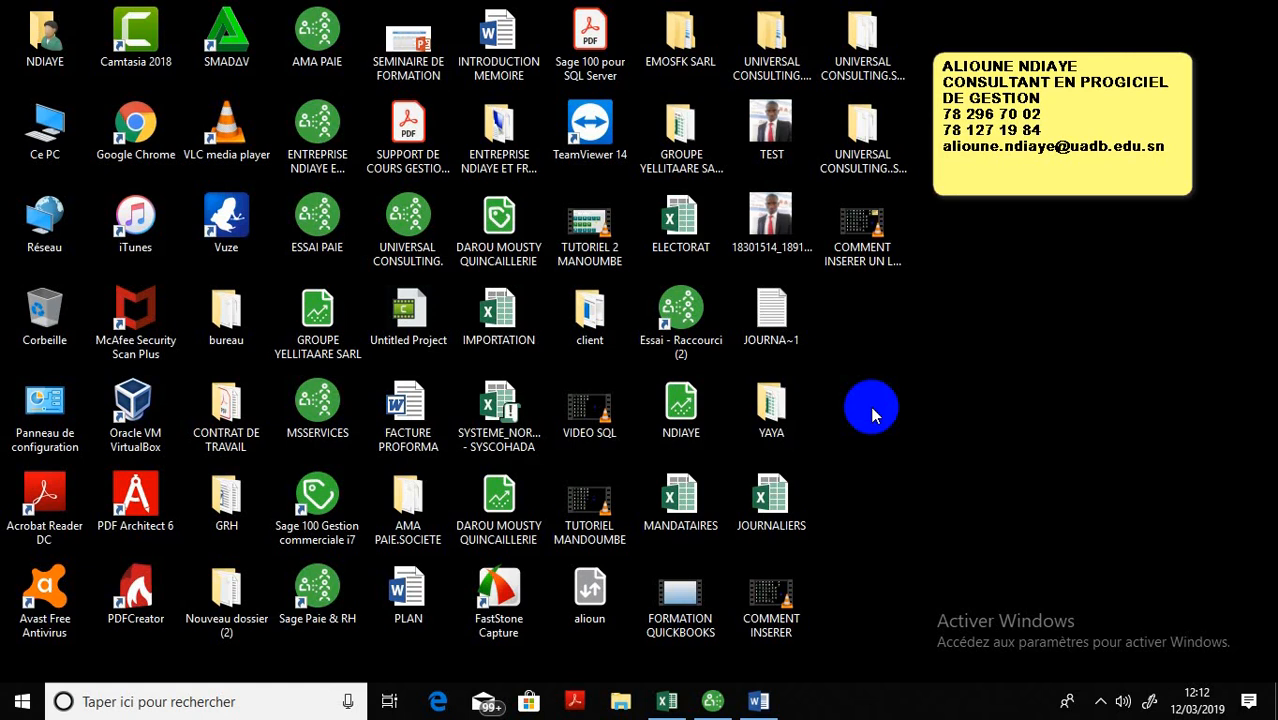
# Switch to Sage Paie & RH and check the pay slip print status in the employee pay slip list, then close it
pyautogui.click(712, 701)
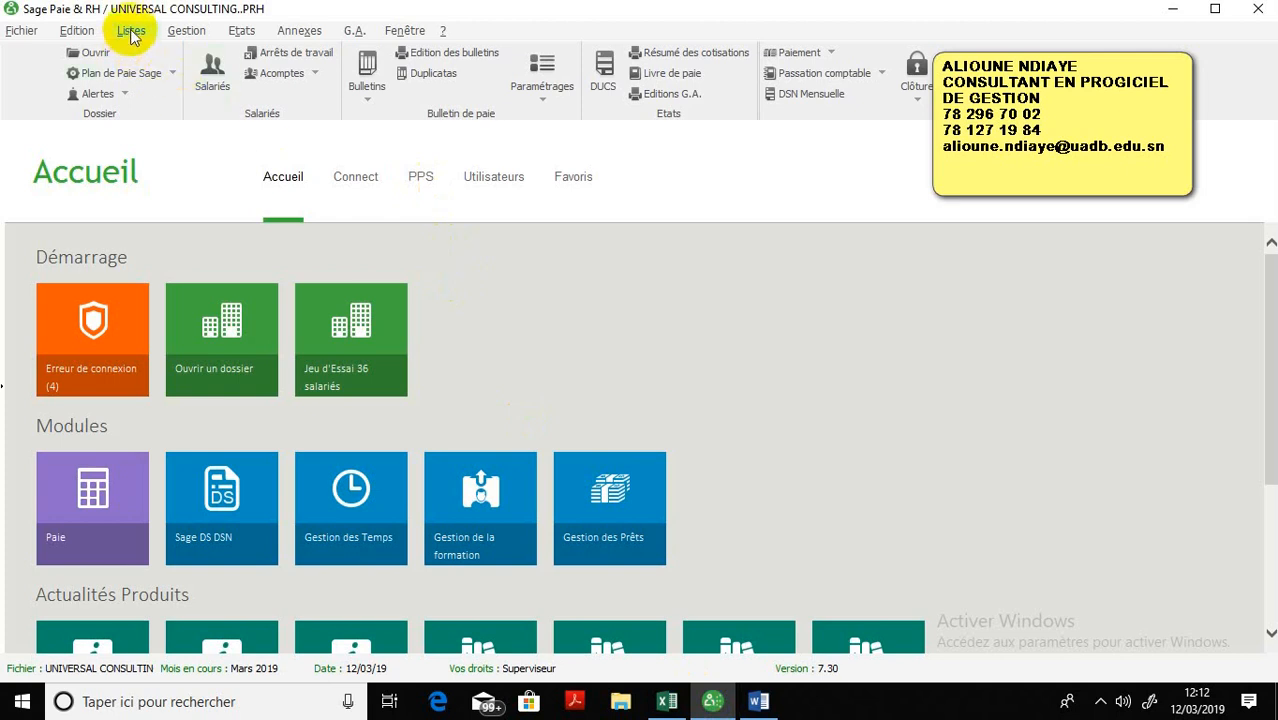
pyautogui.click(183, 31)
pyautogui.click(220, 78)
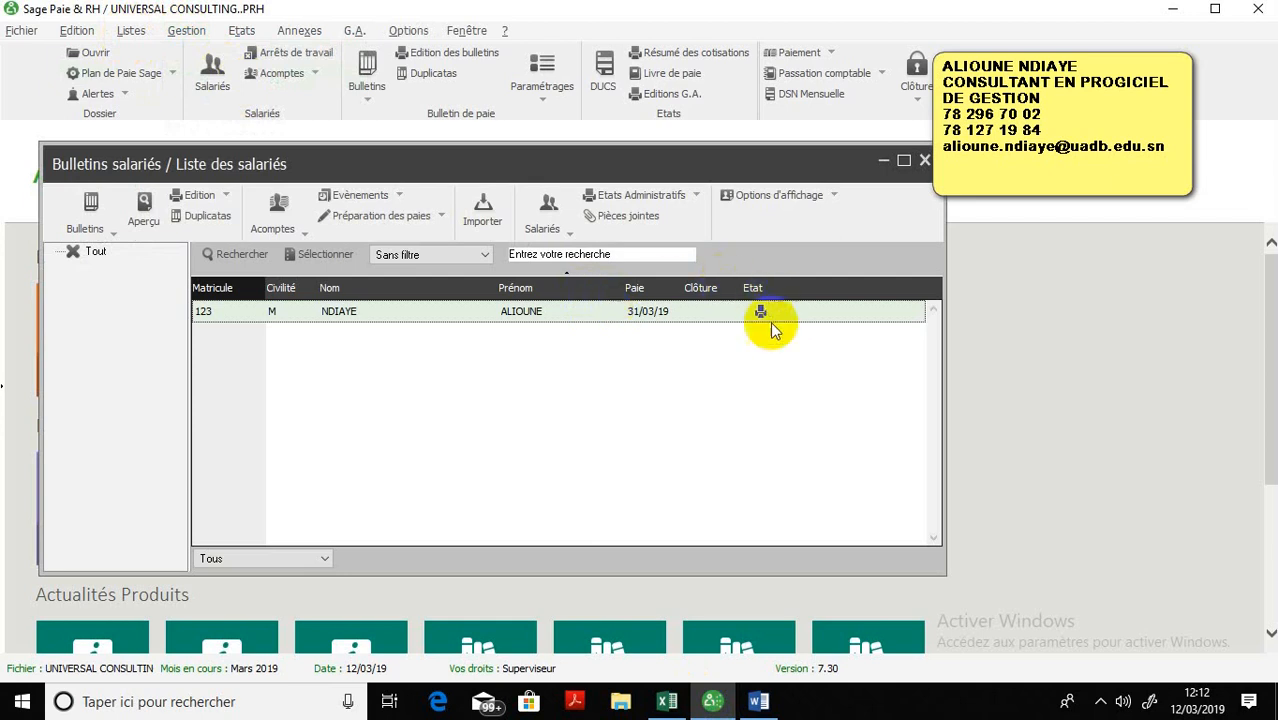
pyautogui.click(756, 282)
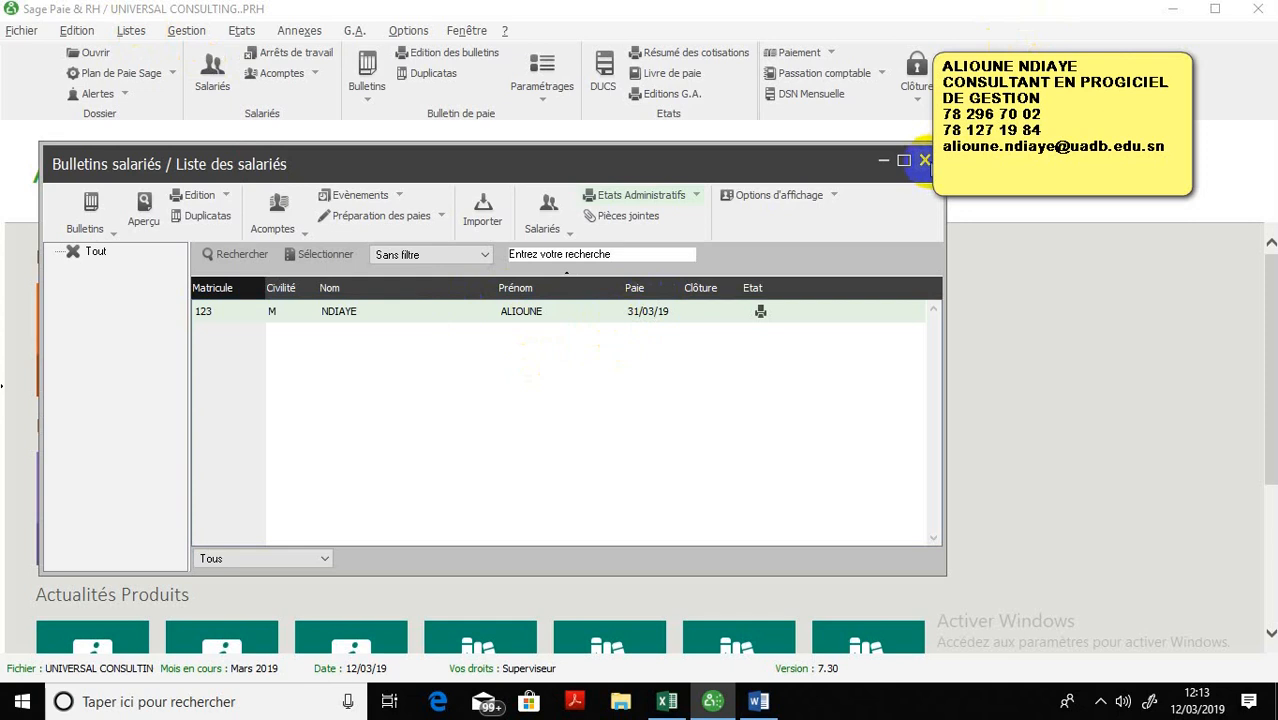
pyautogui.click(925, 160)
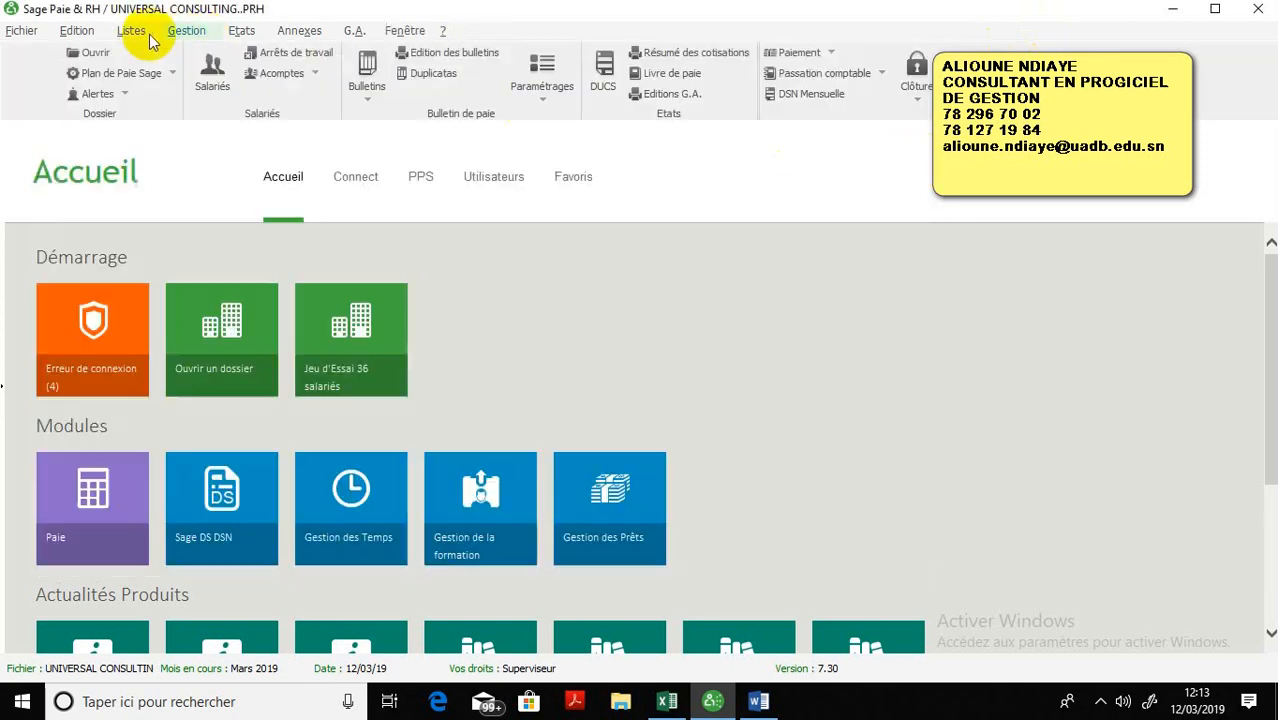
# Review the general accounts list of the accounting model and the blank new-account form, closing both without adding an account
pyautogui.click(131, 31)
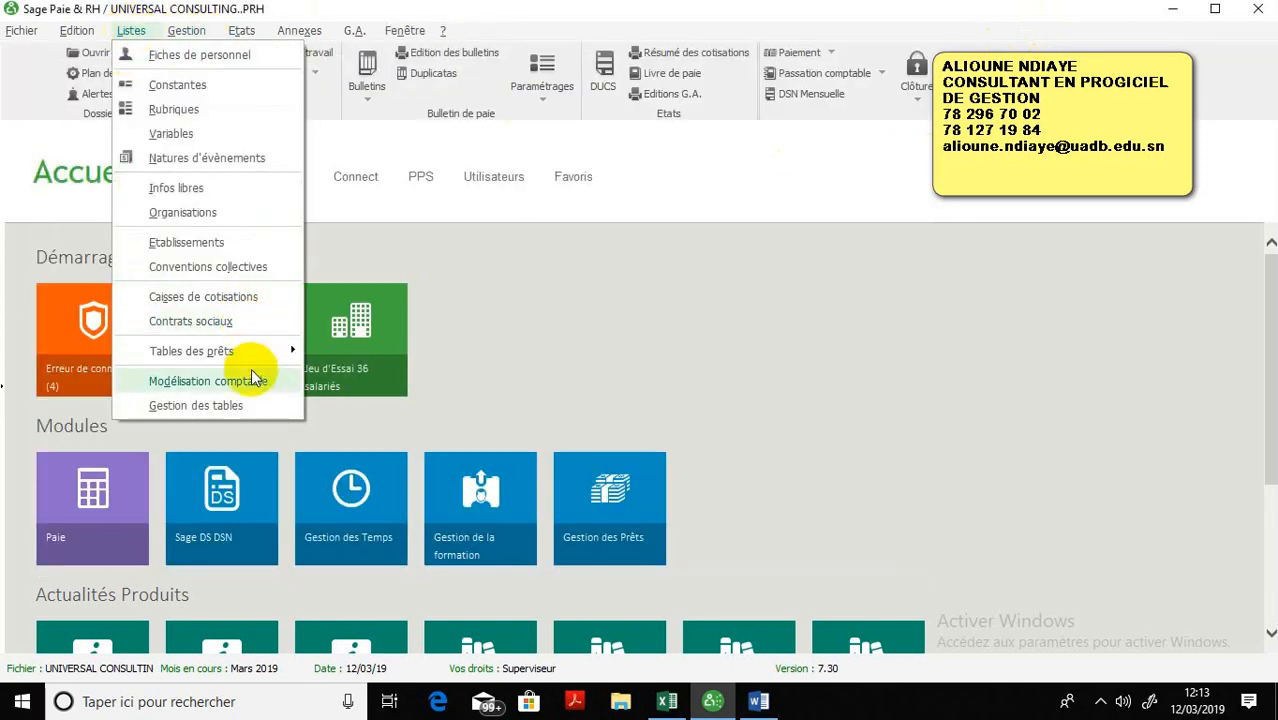
pyautogui.moveTo(252, 378)
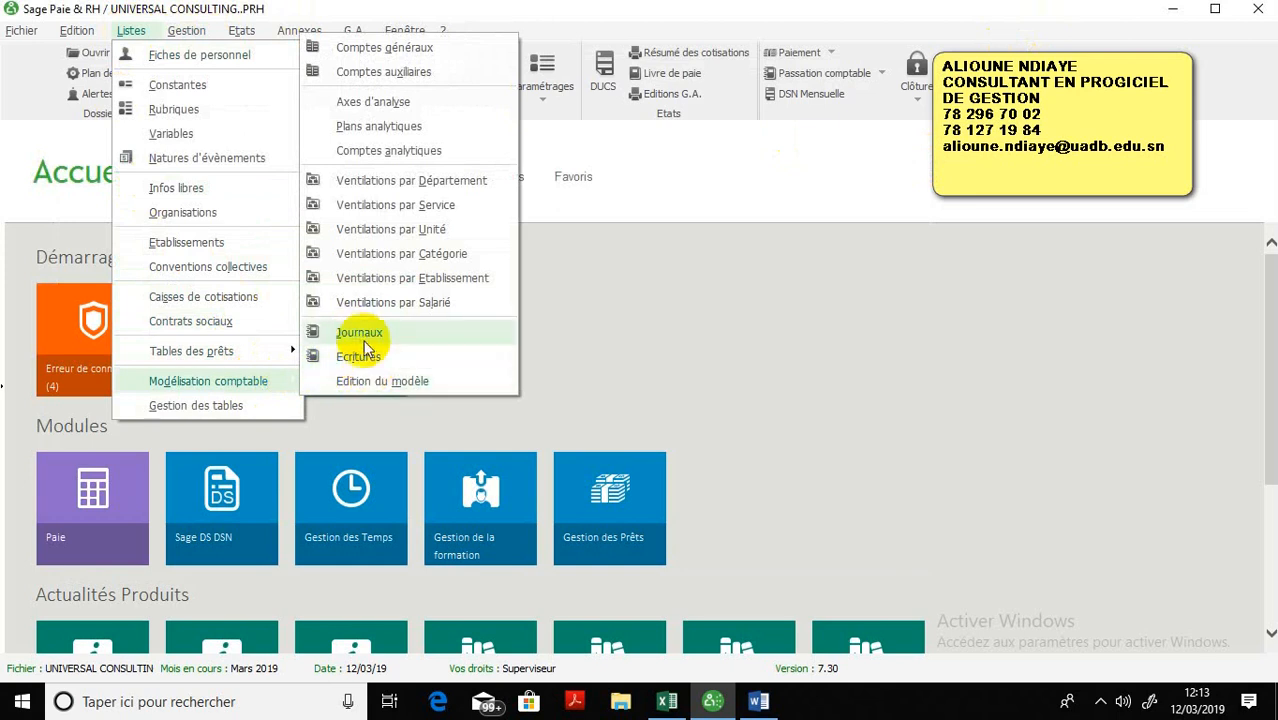
pyautogui.click(390, 50)
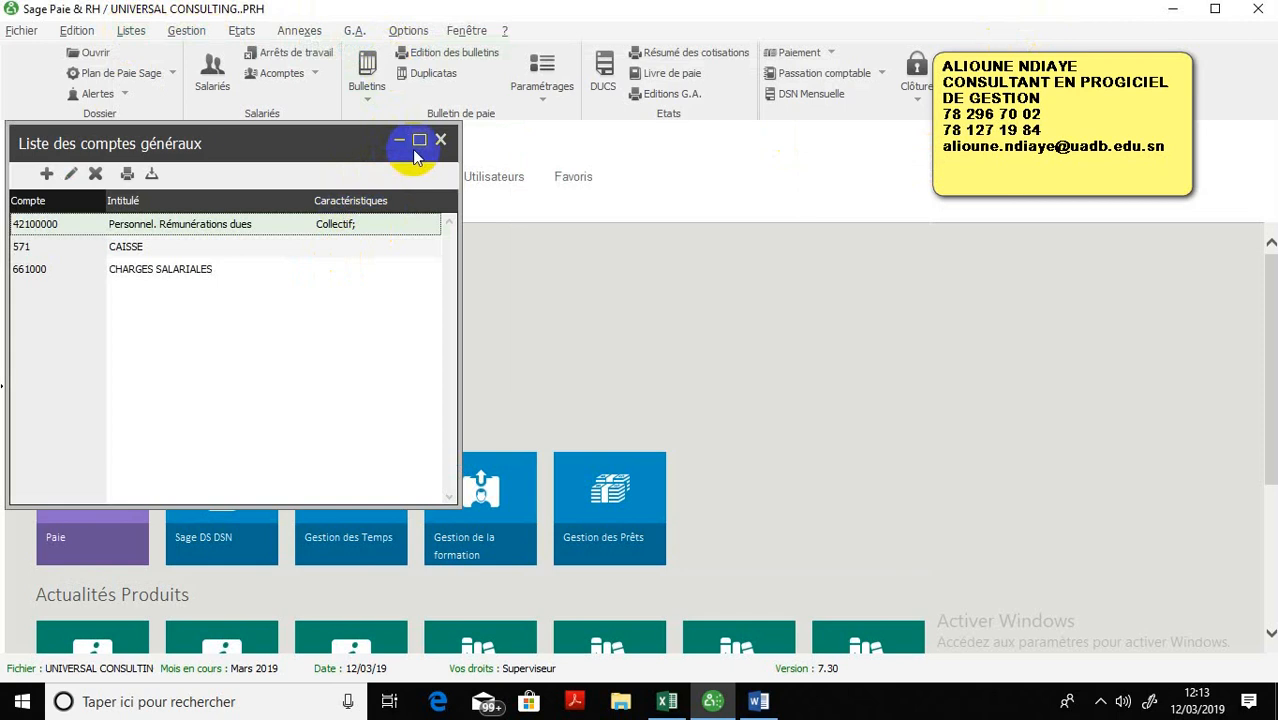
pyautogui.click(419, 141)
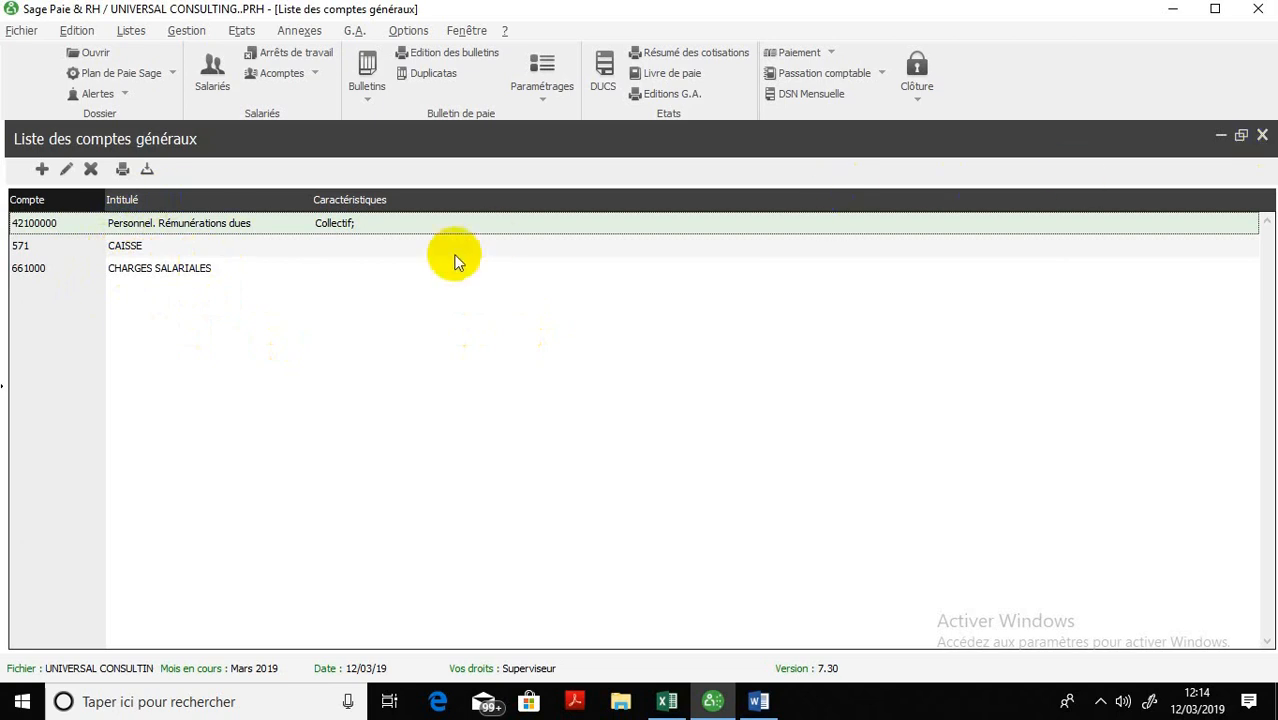
pyautogui.click(42, 169)
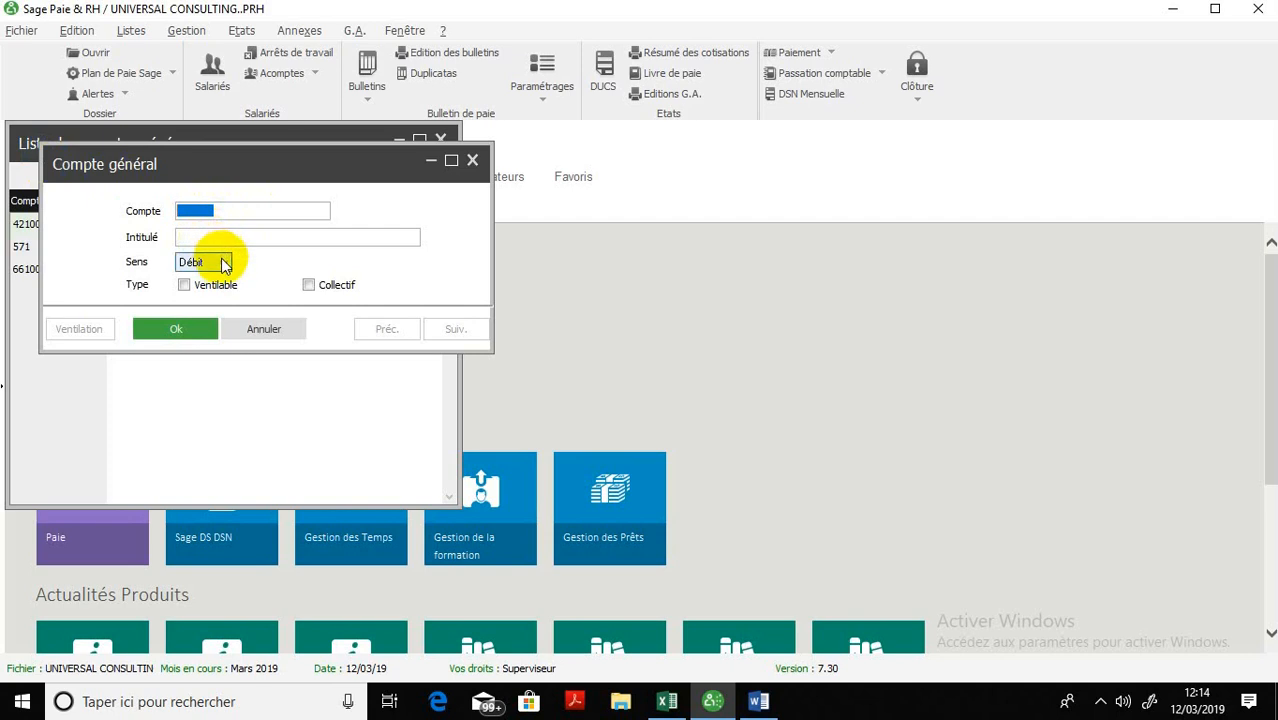
pyautogui.click(472, 160)
pyautogui.click(440, 141)
# Review the OD journal's code and title in the accounting model's journal list, then close it
pyautogui.click(130, 33)
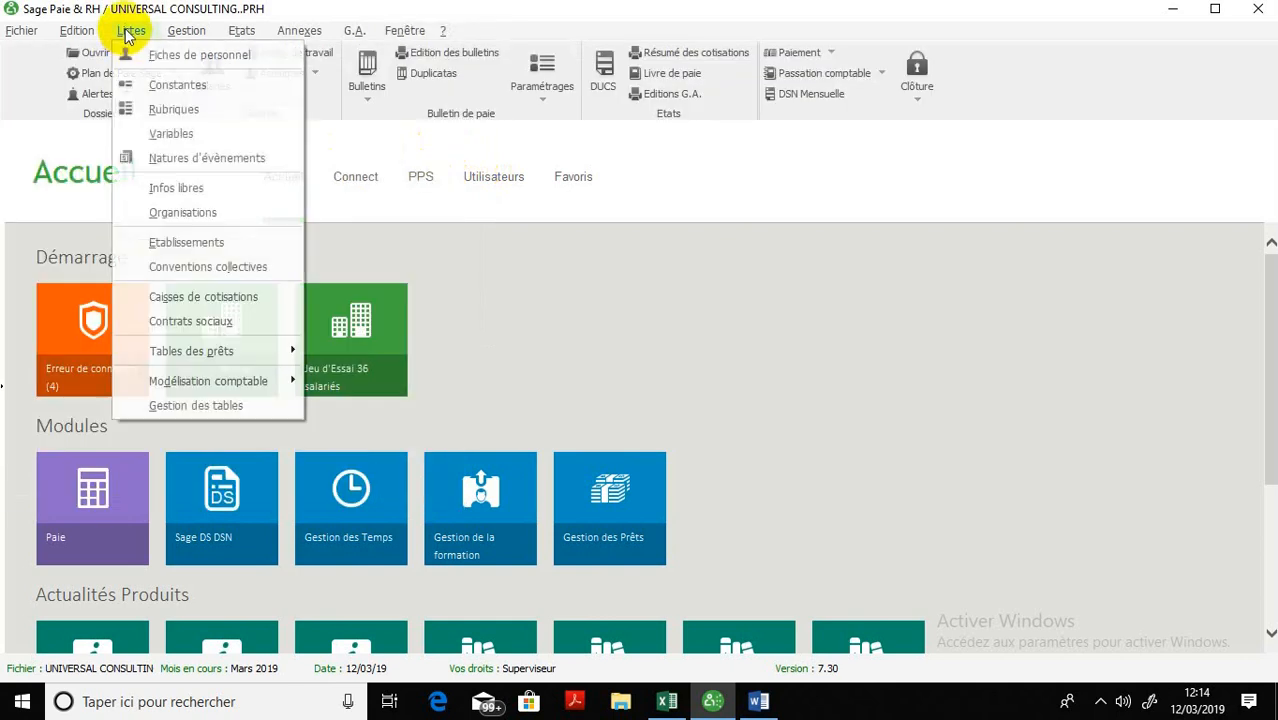
pyautogui.moveTo(257, 386)
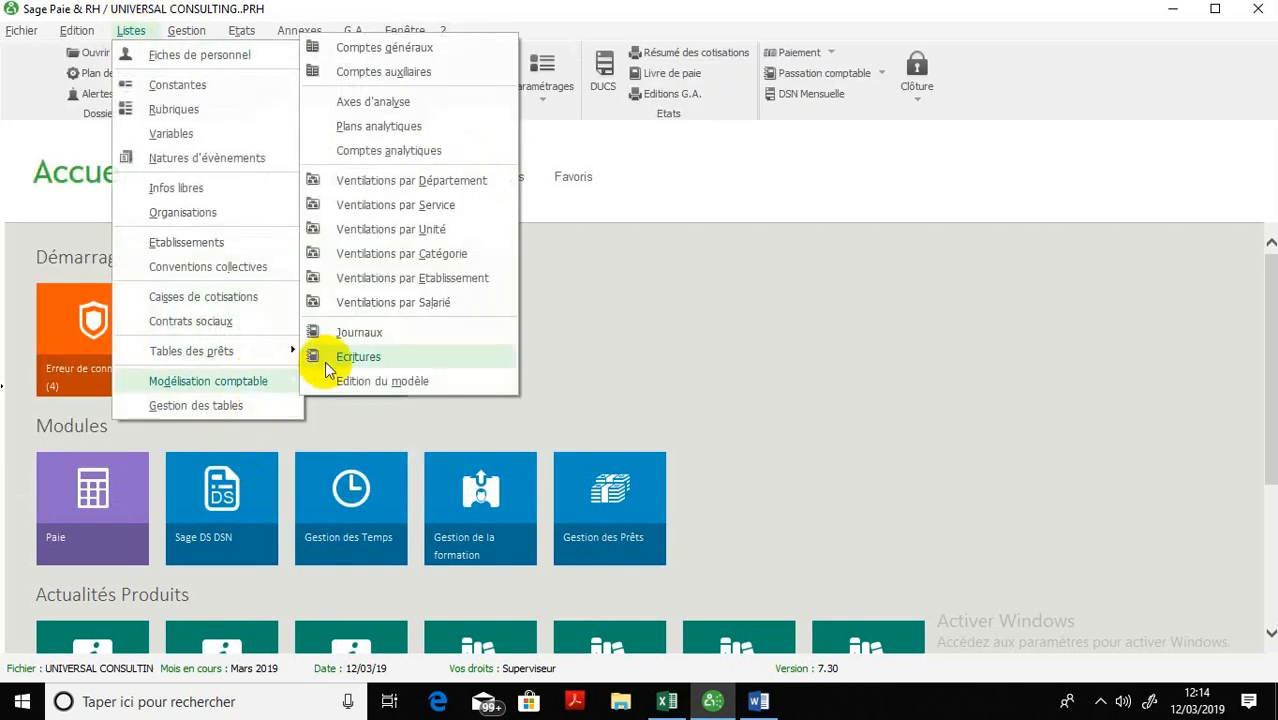
pyautogui.click(345, 333)
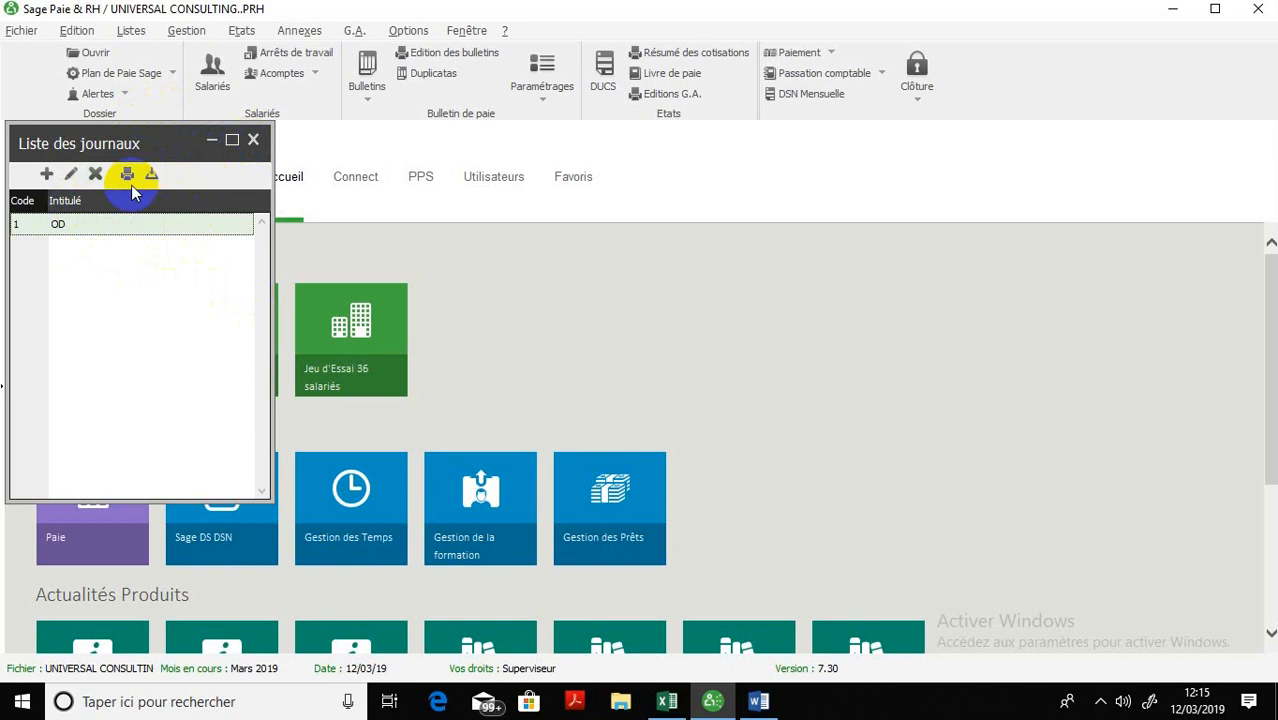
pyautogui.doubleClick(58, 226)
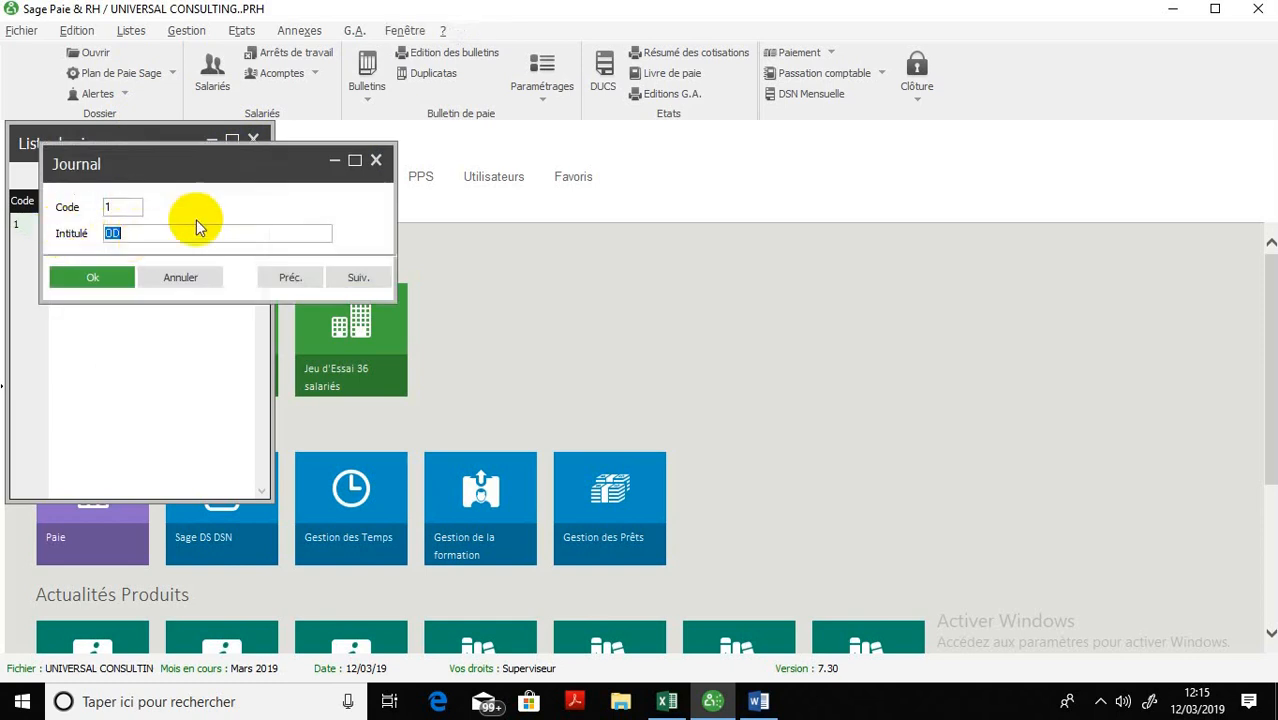
pyautogui.click(377, 164)
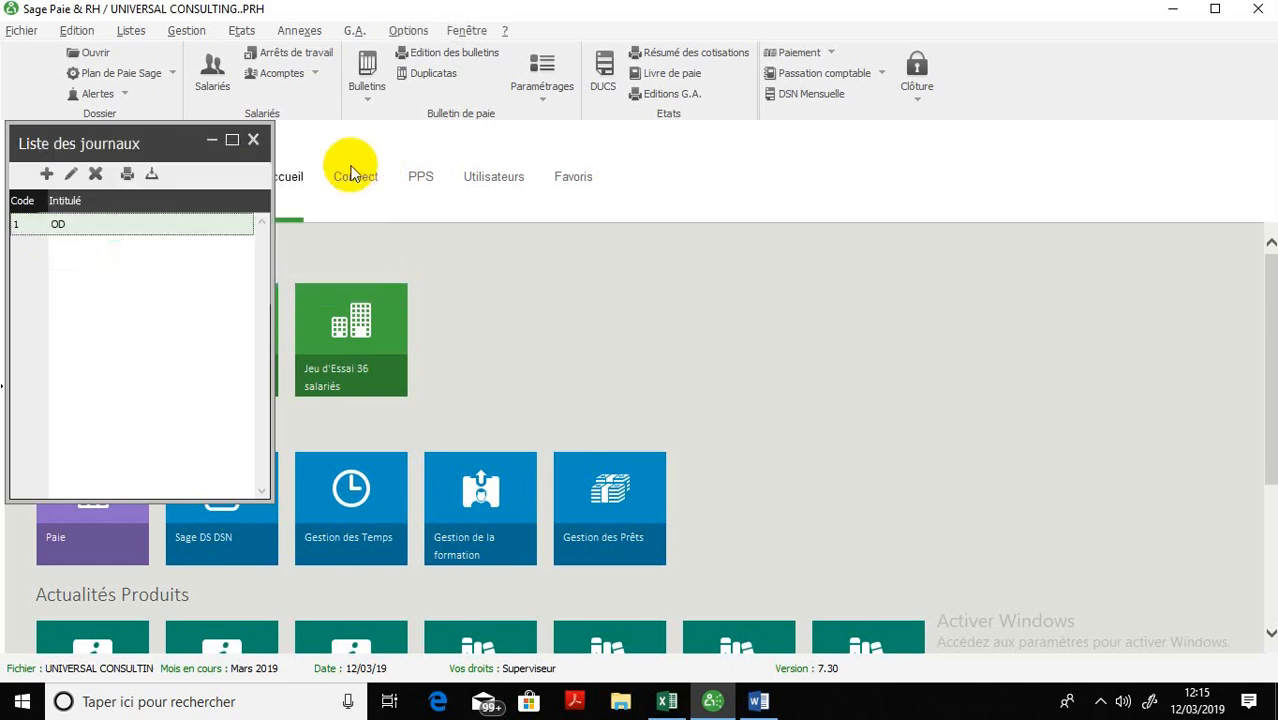
pyautogui.click(253, 141)
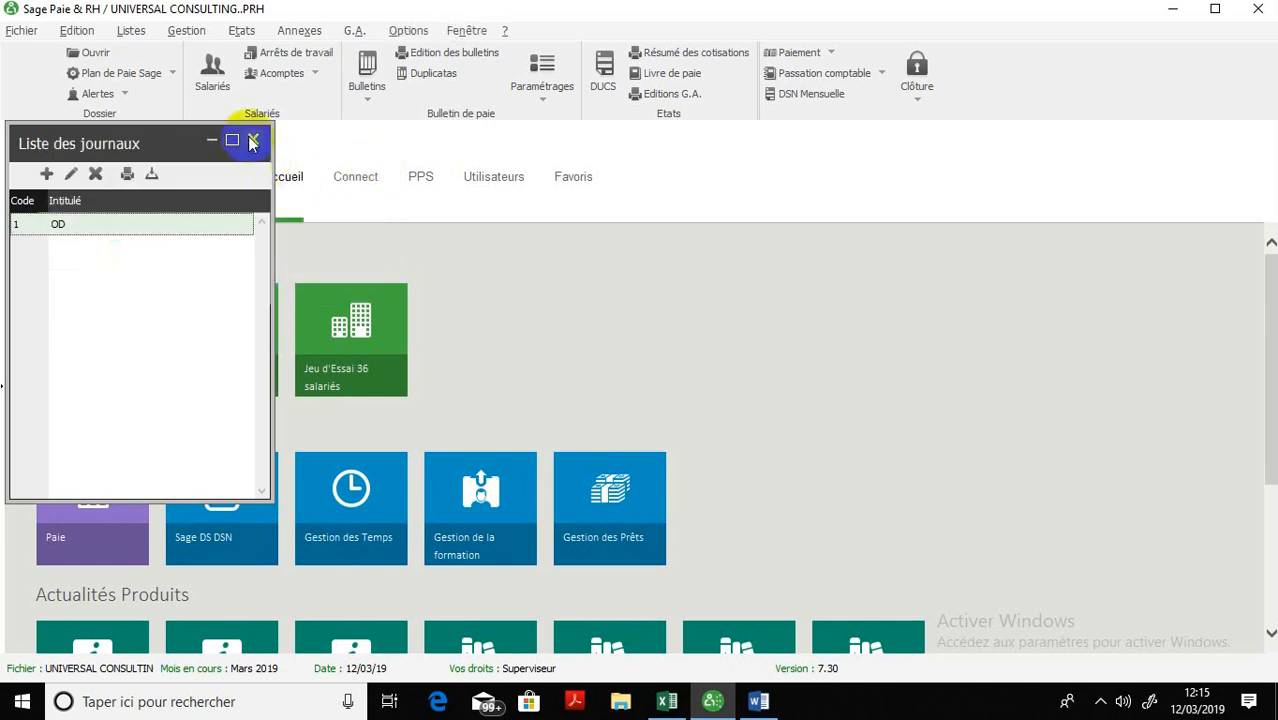
# Create a new piece in the OD journal of the accounting model's entries
pyautogui.click(133, 30)
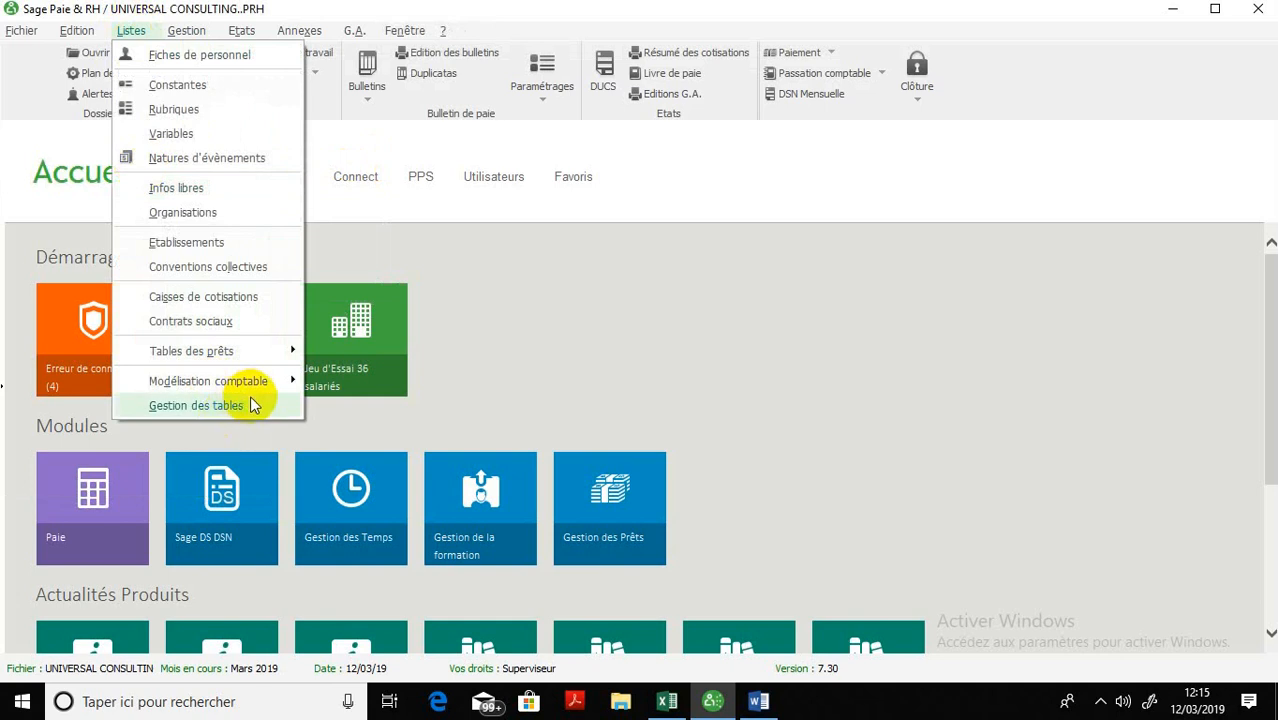
pyautogui.moveTo(256, 387)
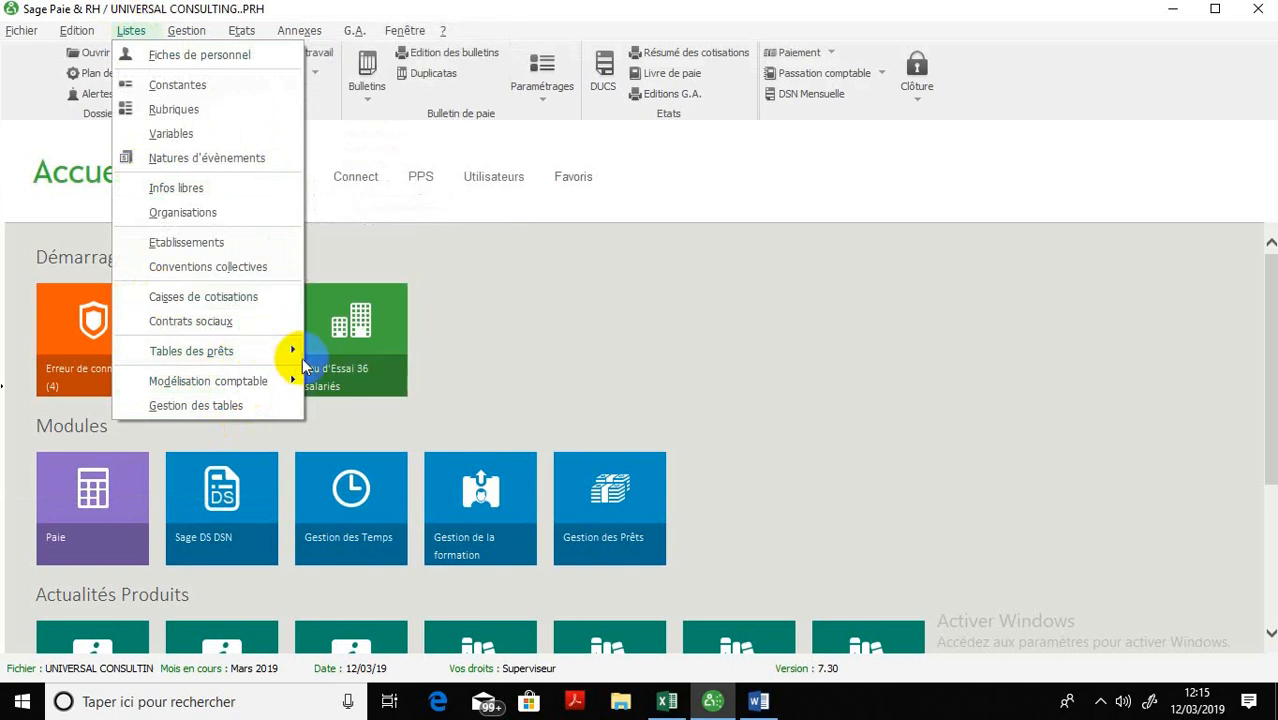
pyautogui.click(360, 356)
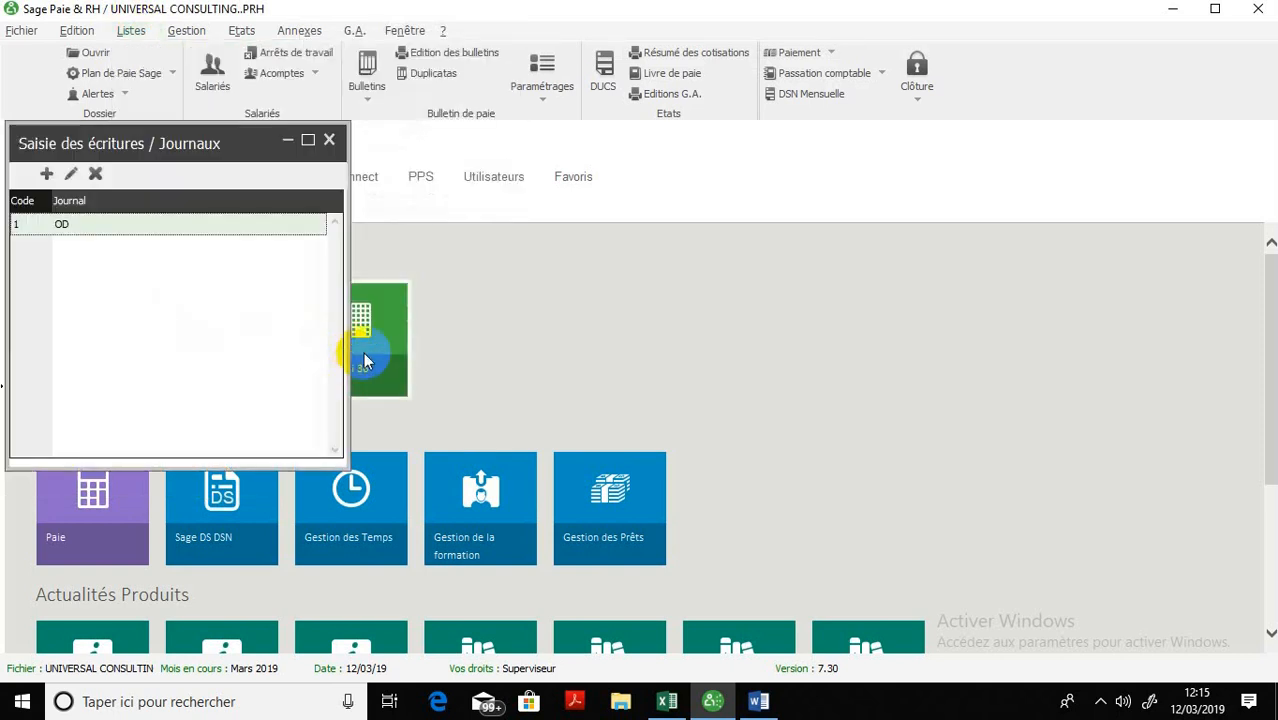
pyautogui.doubleClick(92, 227)
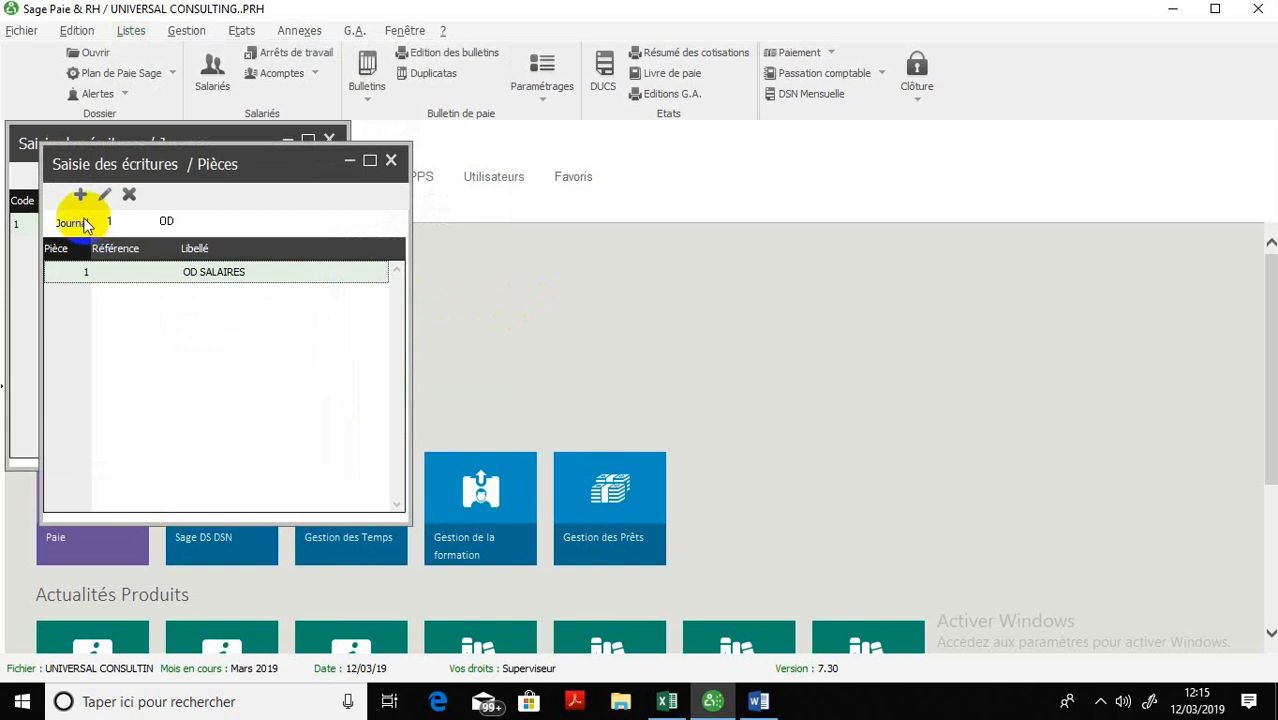
pyautogui.click(80, 194)
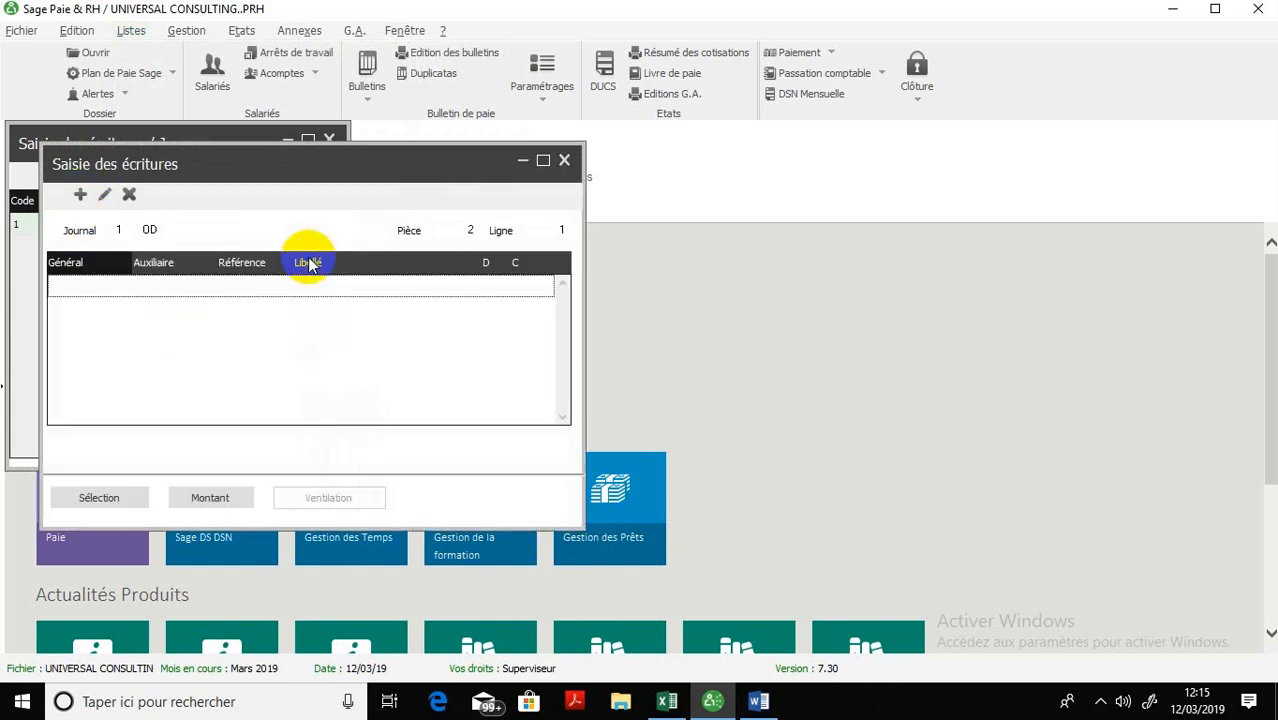
# Add a debit line on general account 661000 labelled CHARGES SALARIALES, with the default personnel selection and no amount items
pyautogui.click(80, 196)
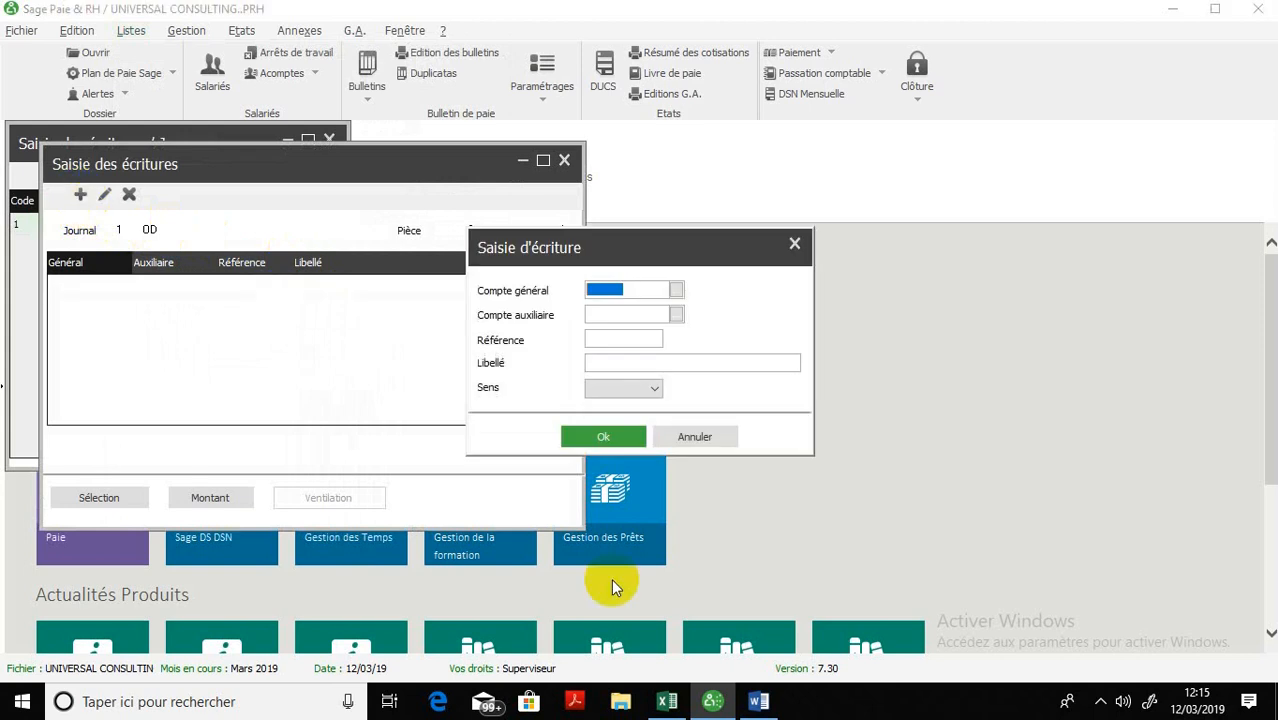
pyautogui.click(675, 290)
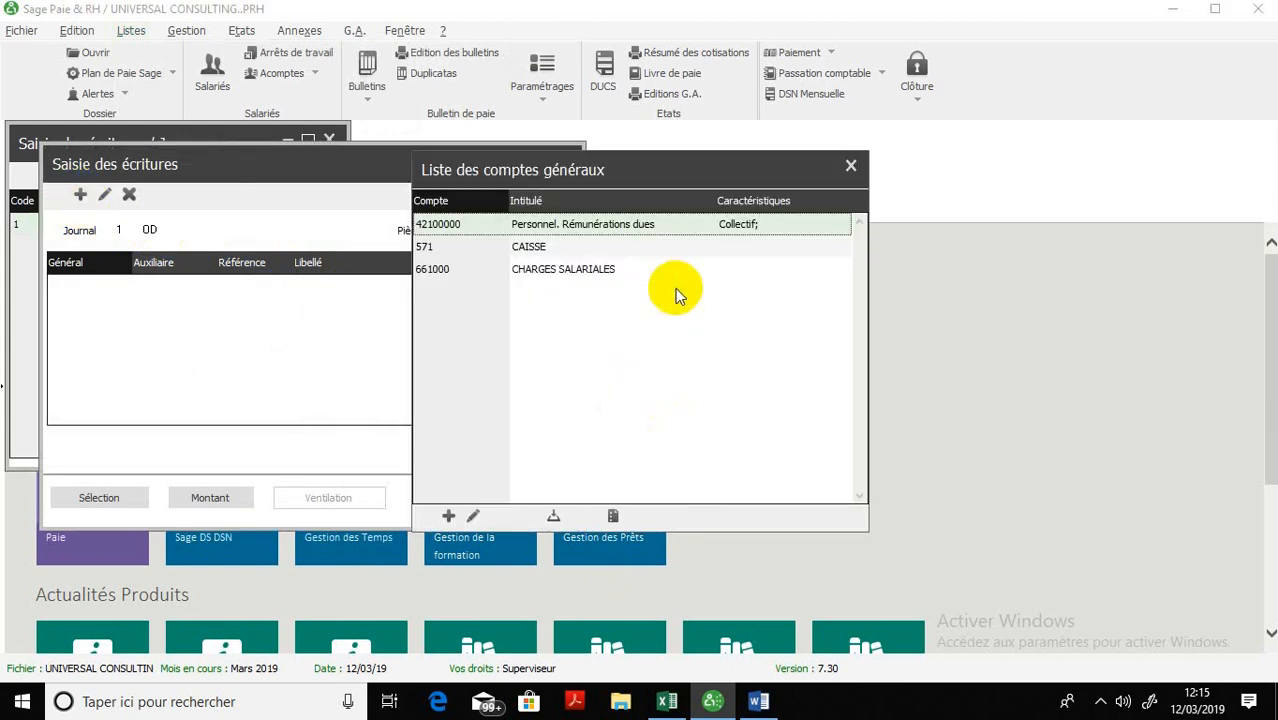
pyautogui.doubleClick(537, 272)
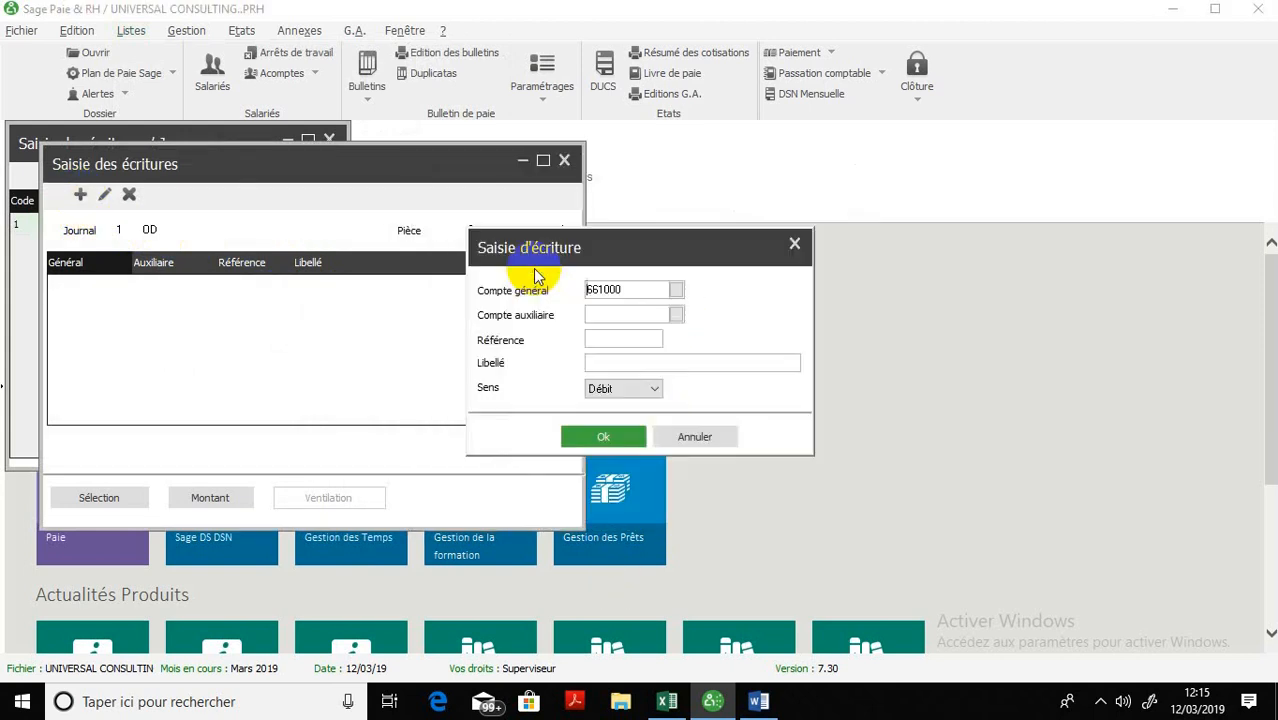
pyautogui.click(605, 363)
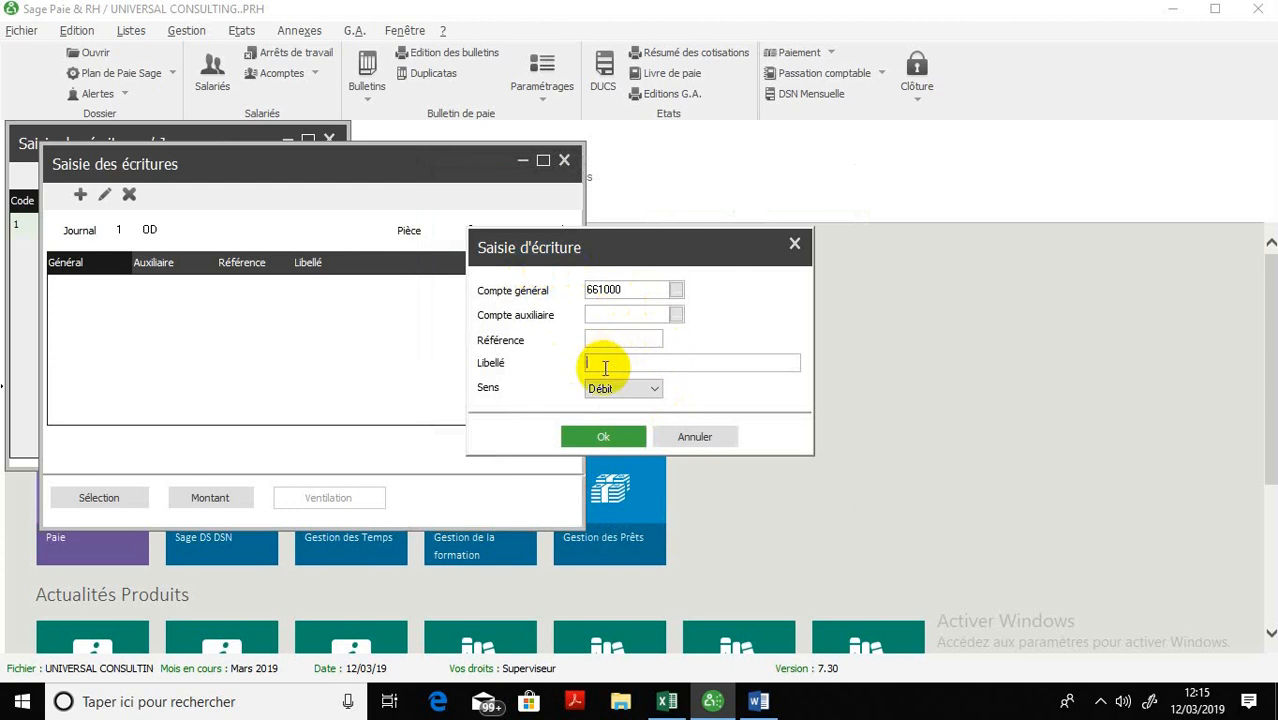
pyautogui.write('CHARGES SALARIALES')
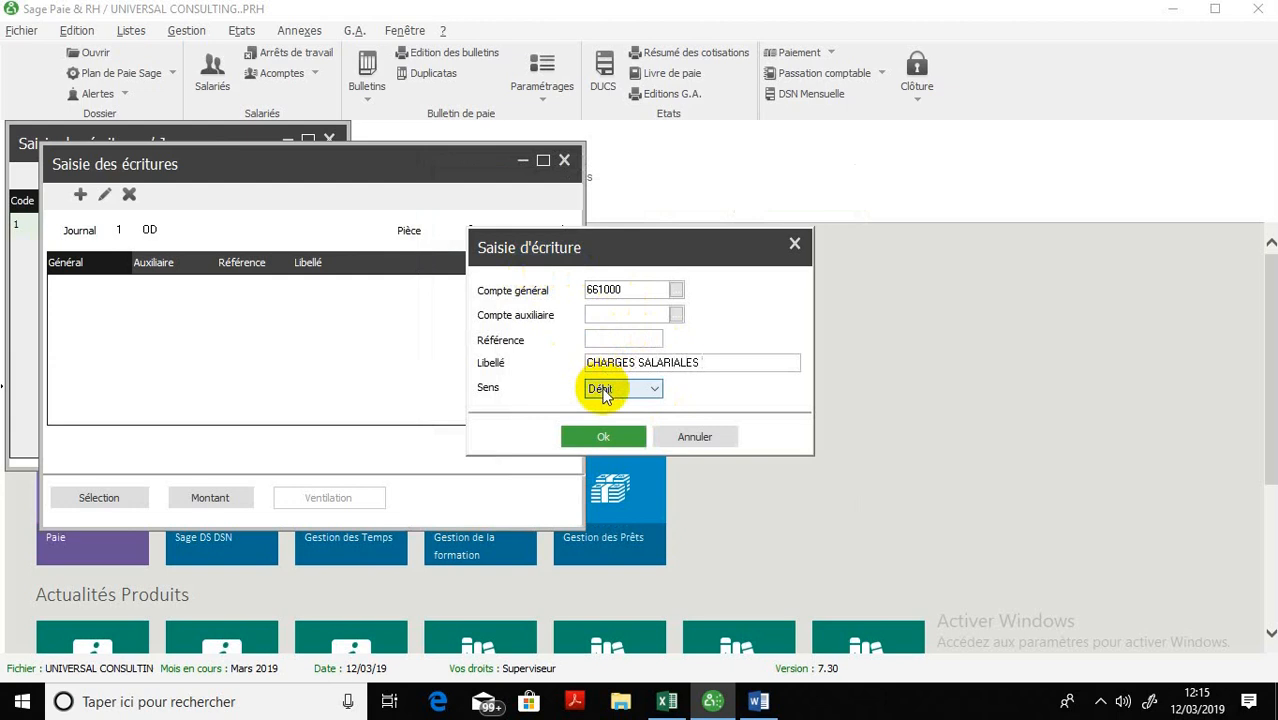
pyautogui.click(591, 436)
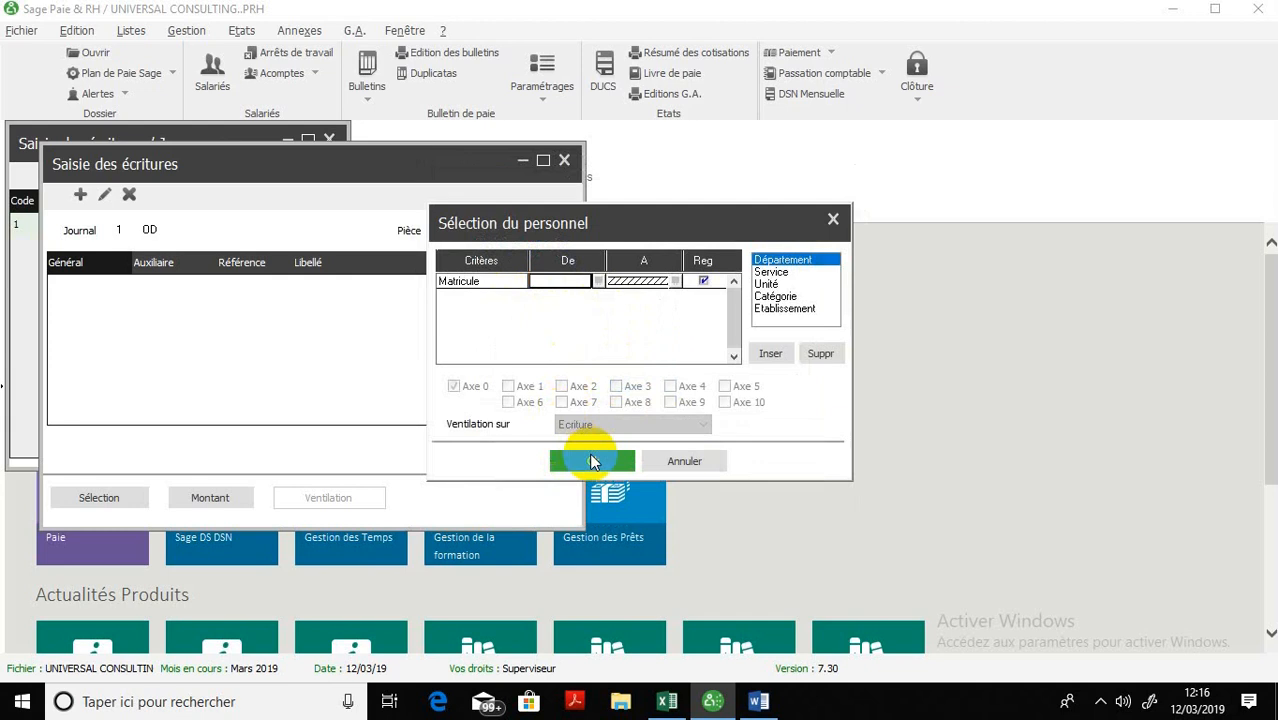
pyautogui.click(591, 461)
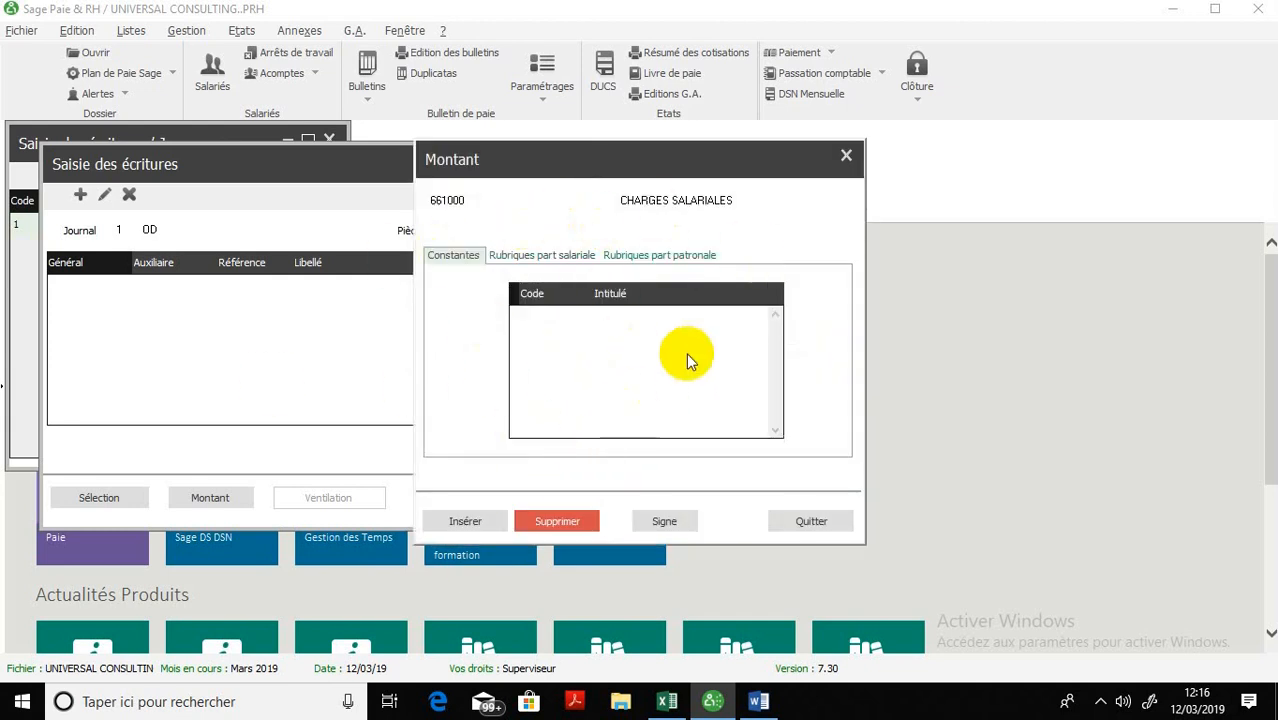
pyautogui.click(847, 156)
pyautogui.press('Return')
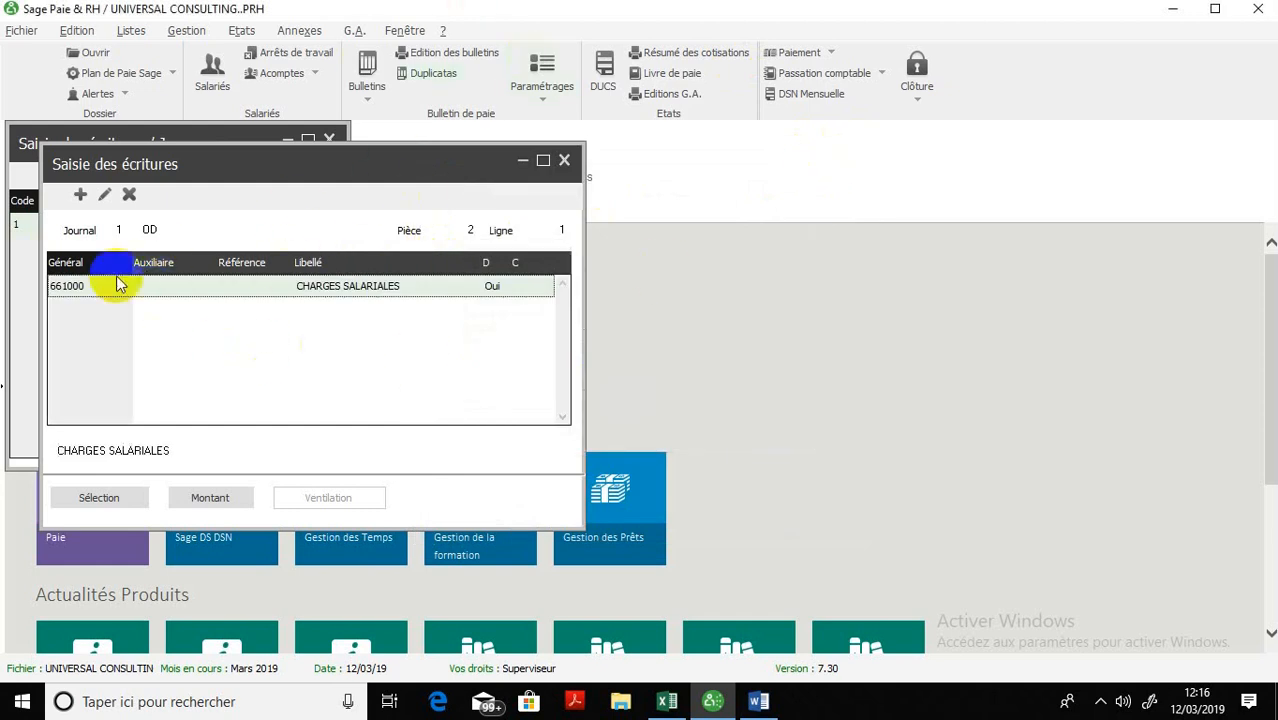
# Add a credit line on general account 571 labelled CHARGES, with the default personnel selection and no amount items
pyautogui.click(80, 194)
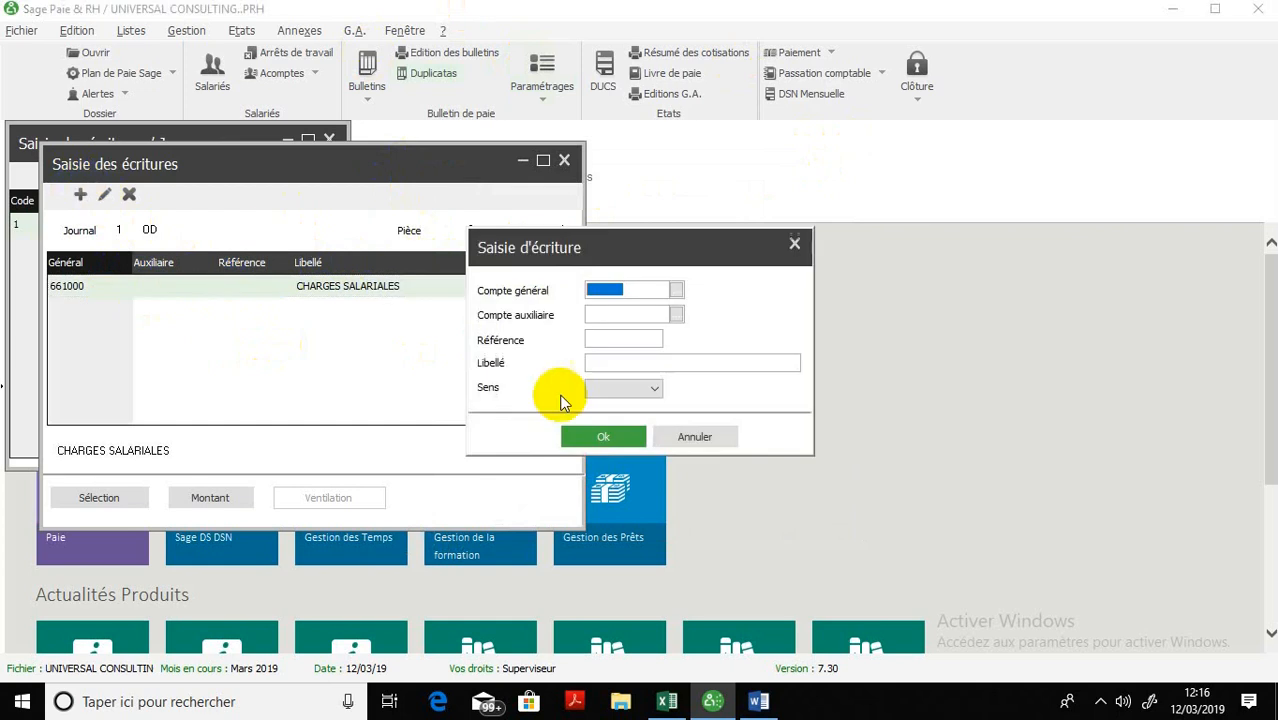
pyautogui.click(677, 295)
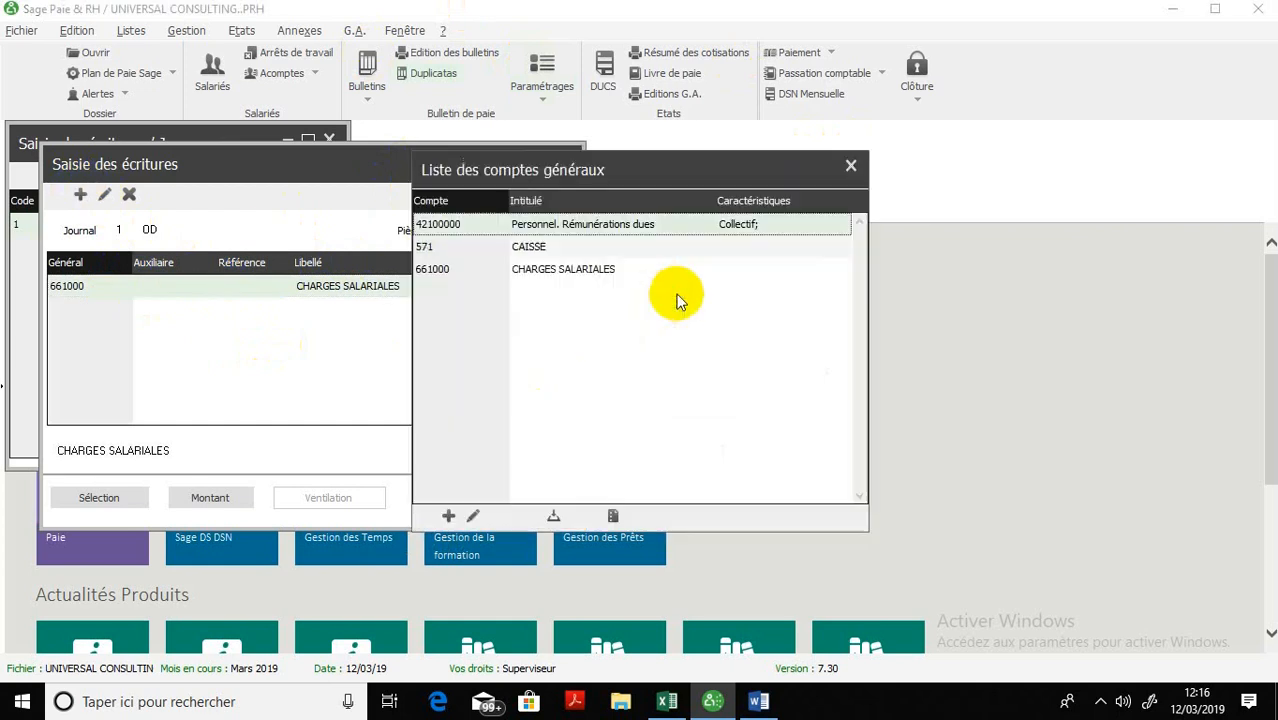
pyautogui.doubleClick(527, 248)
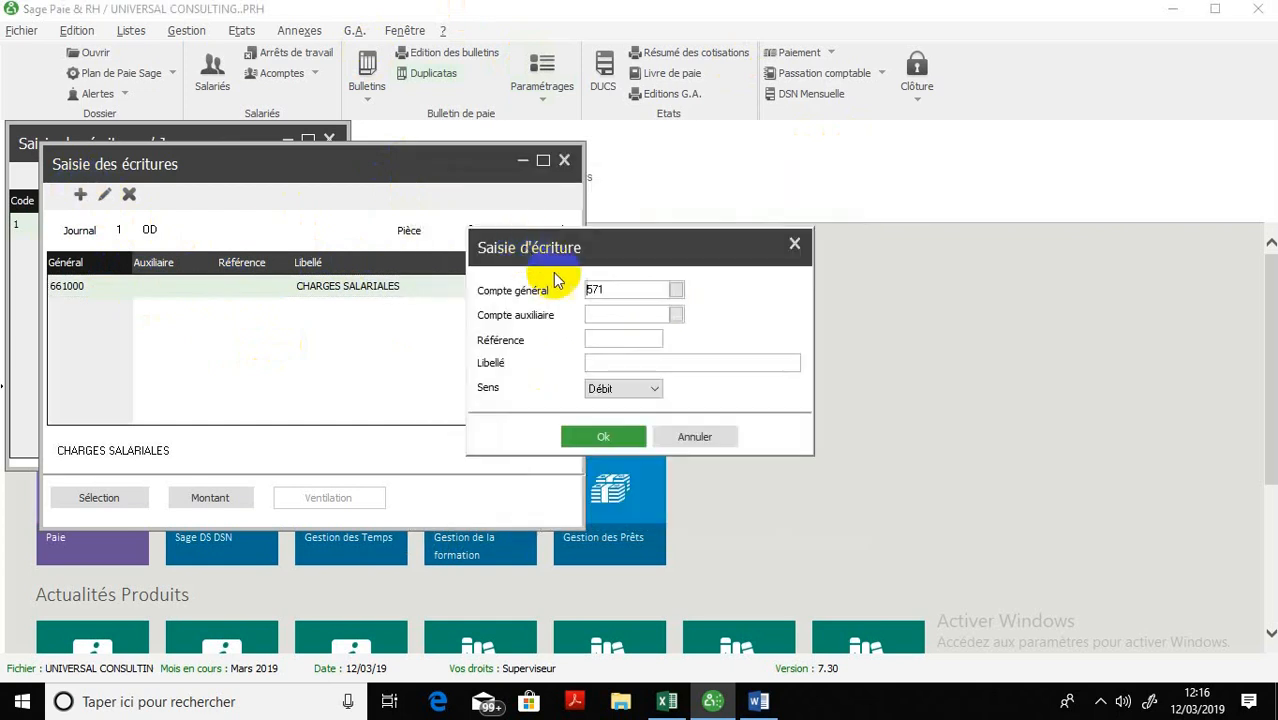
pyautogui.click(607, 390)
pyautogui.click(591, 415)
pyautogui.click(605, 362)
pyautogui.write('C')
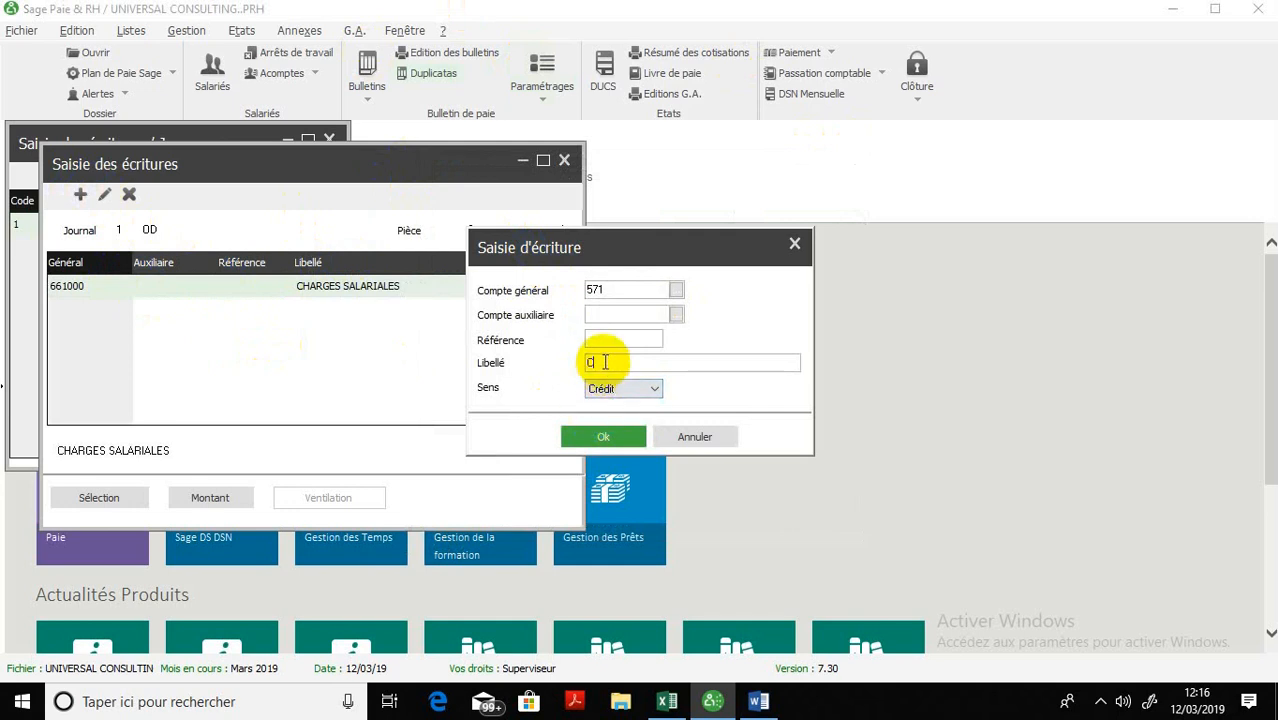
pyautogui.write('HARGES')
pyautogui.click(590, 434)
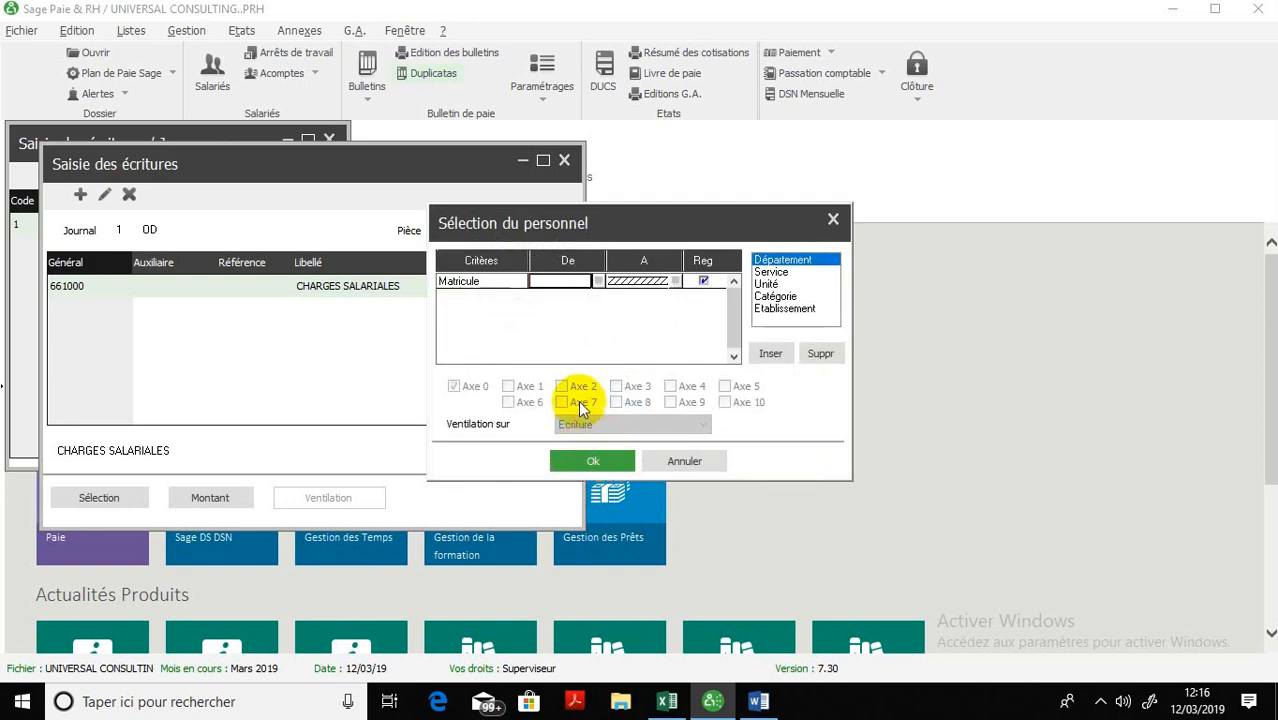
pyautogui.click(582, 457)
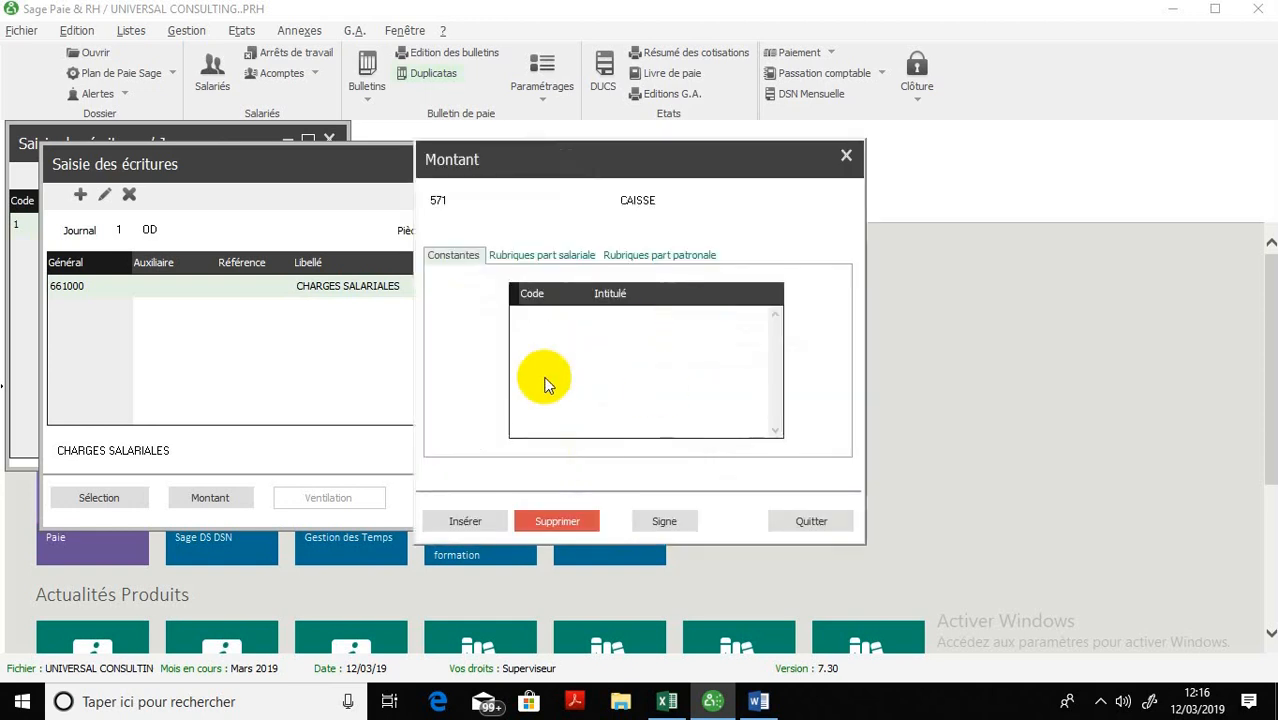
pyautogui.click(847, 157)
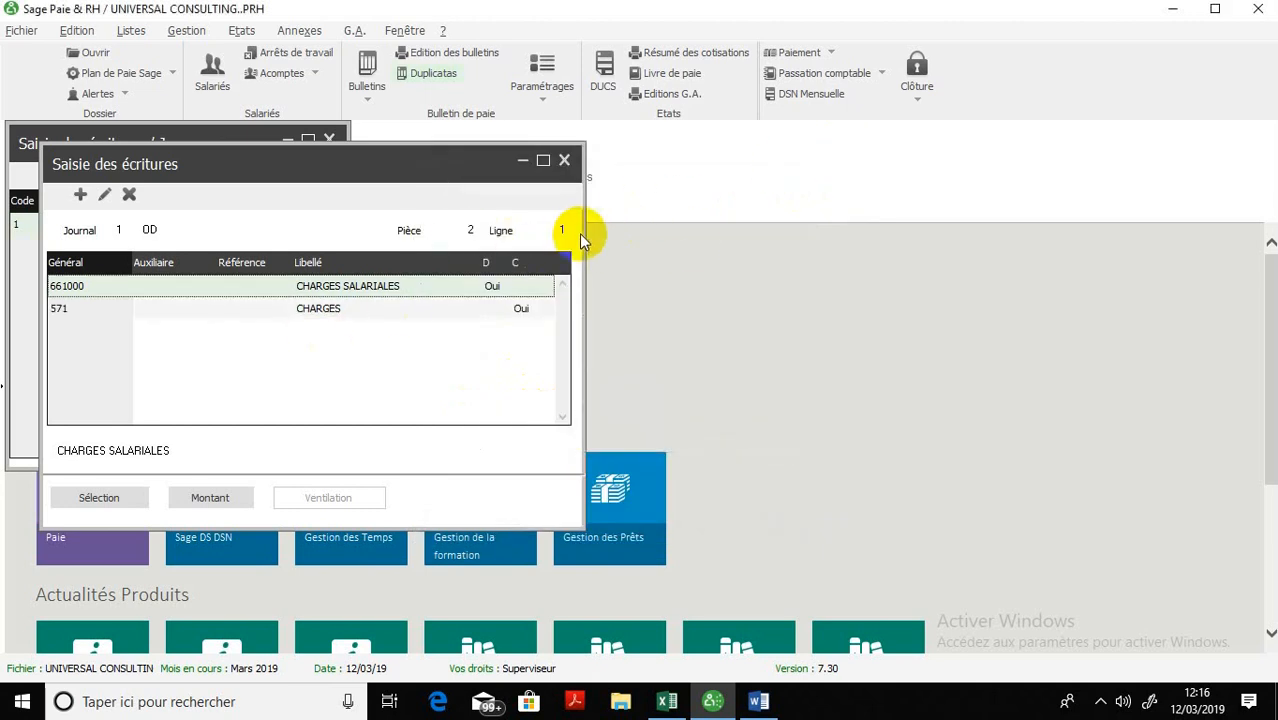
# Delete the 661000 and 571 lines from piece 2 of the OD journal and close that piece
pyautogui.click(481, 306)
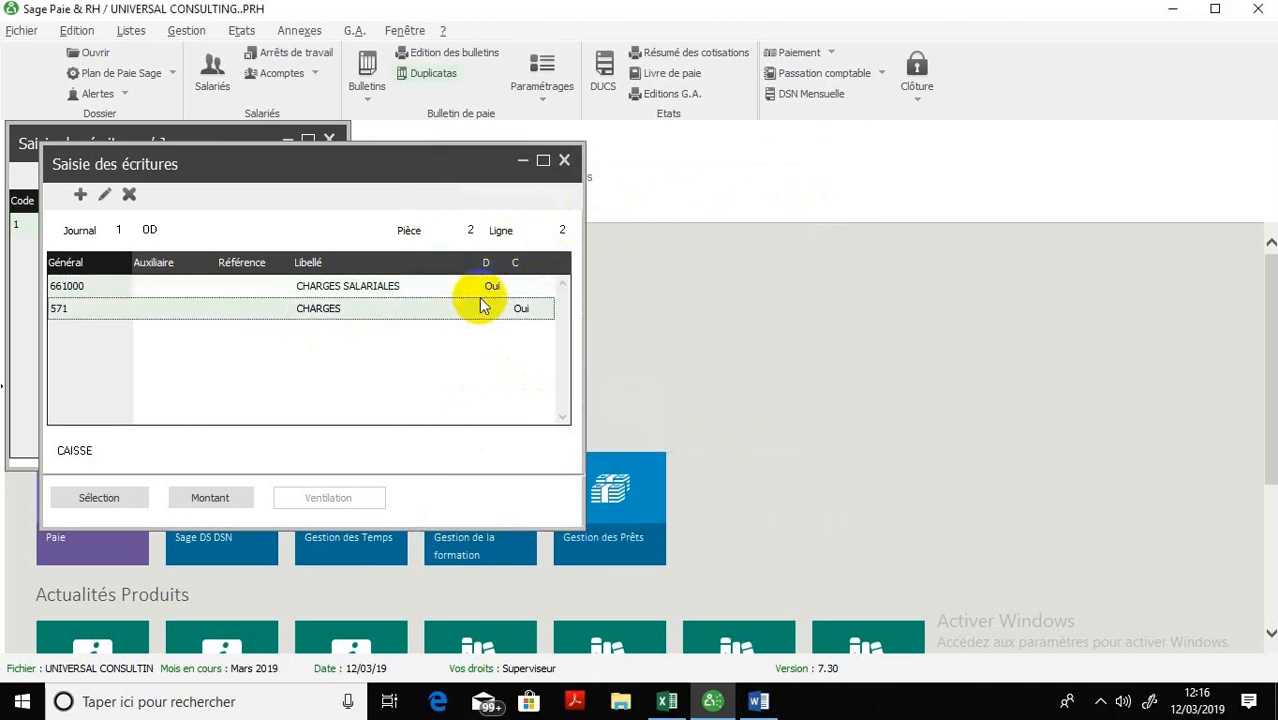
pyautogui.click(481, 288)
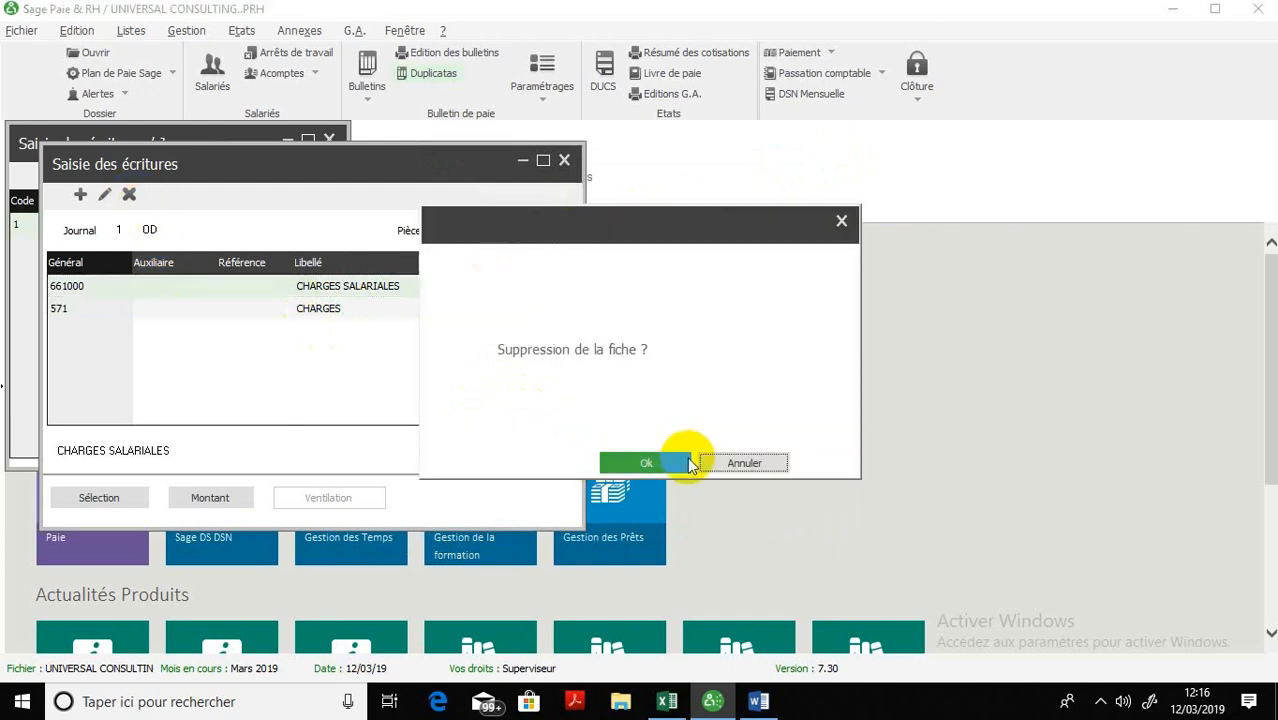
pyautogui.click(680, 458)
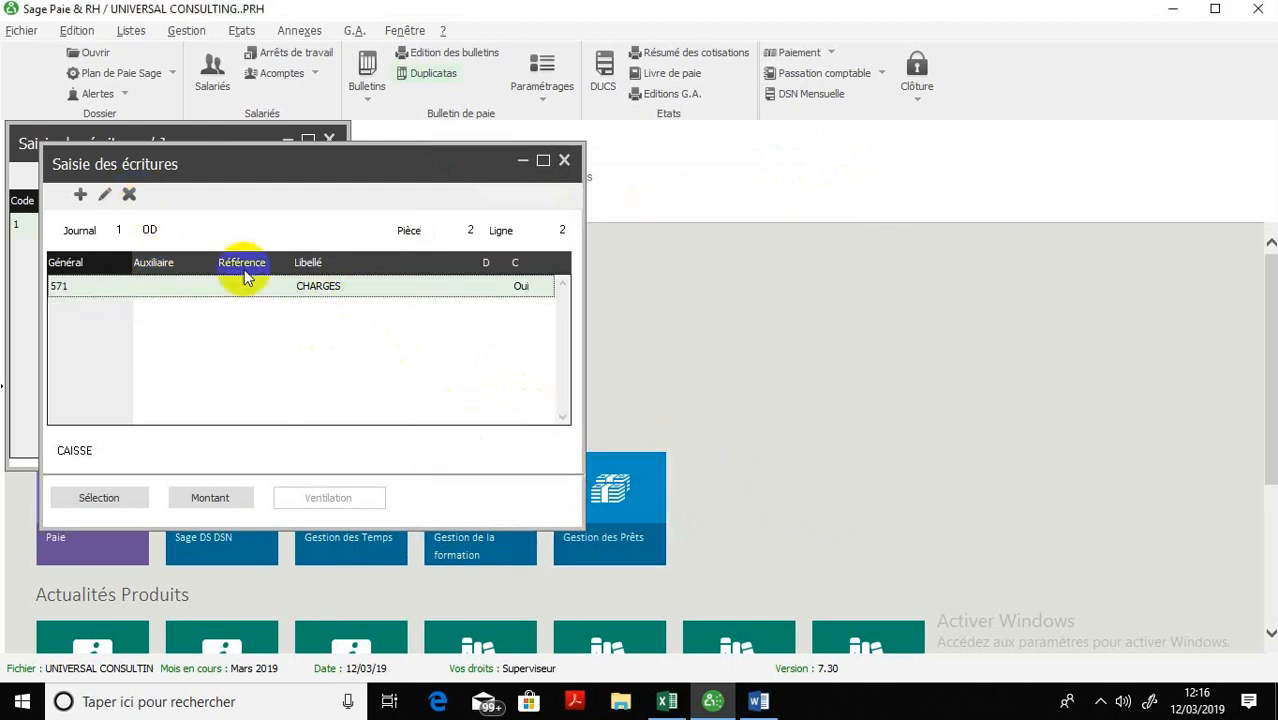
pyautogui.click(128, 194)
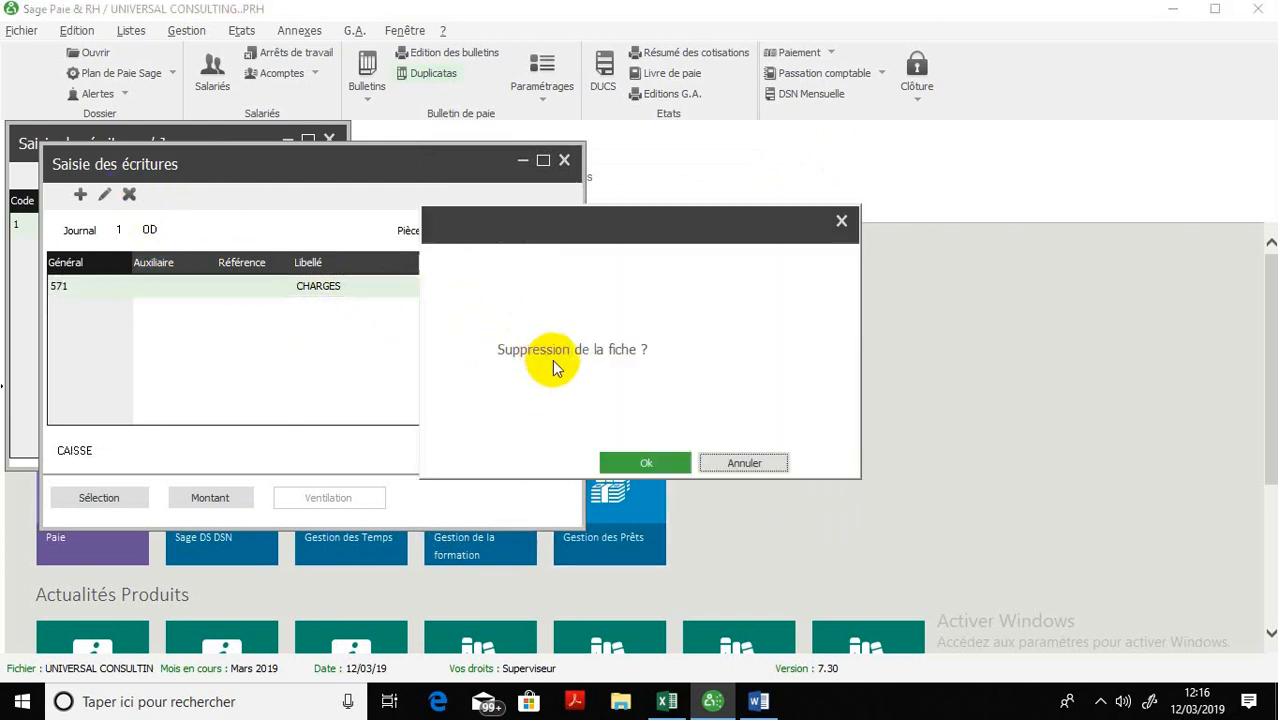
pyautogui.click(621, 458)
pyautogui.click(564, 161)
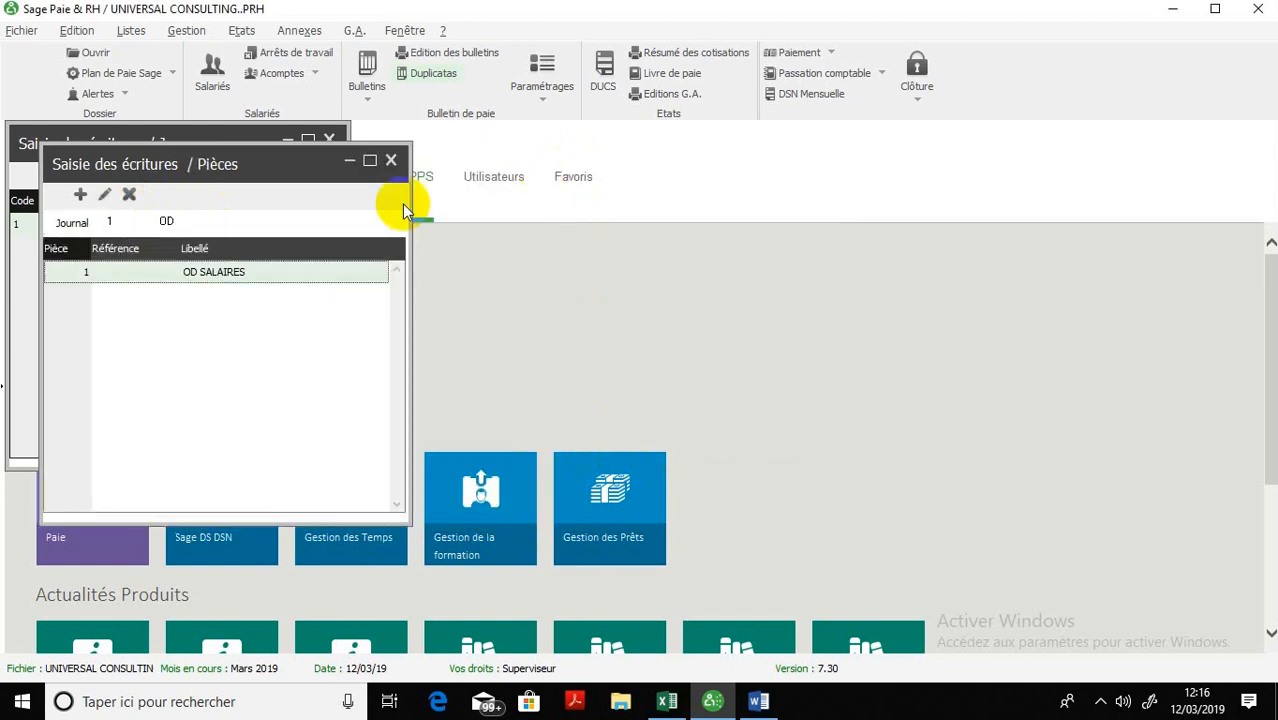
# Review the debit and credit lines of the OD SALAIRES piece, then close the journal entry windows
pyautogui.doubleClick(170, 275)
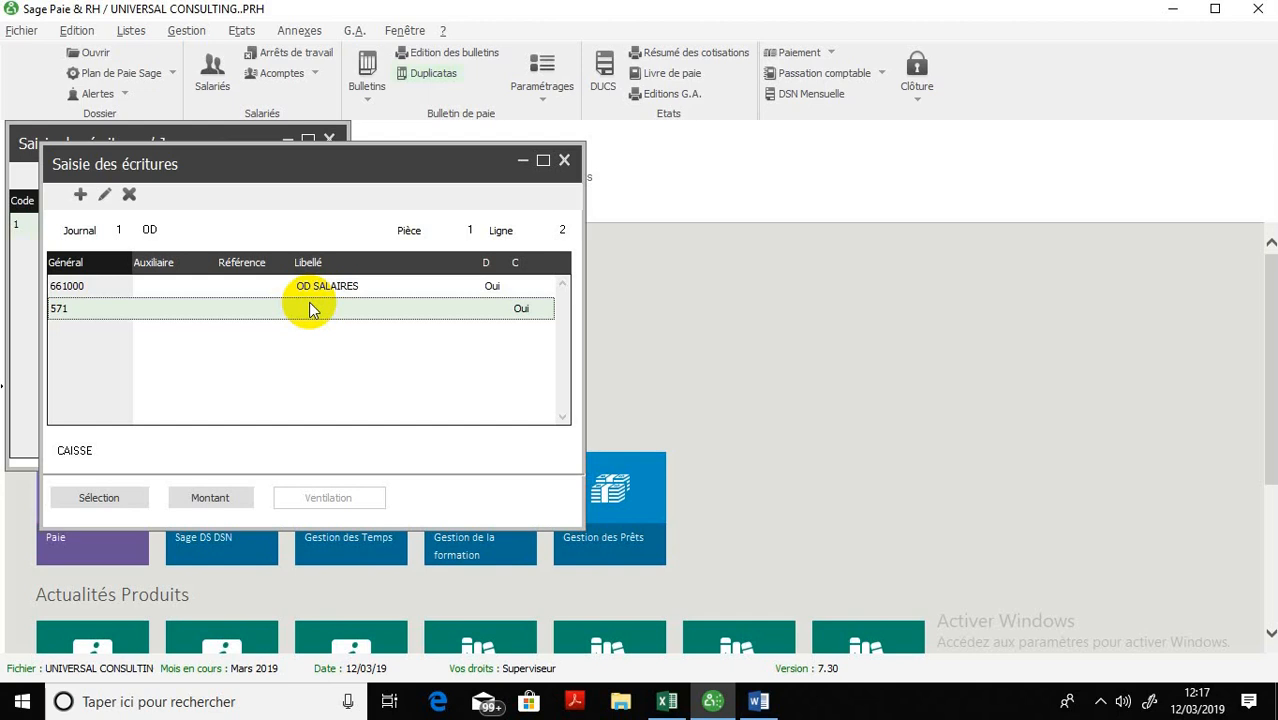
pyautogui.click(564, 160)
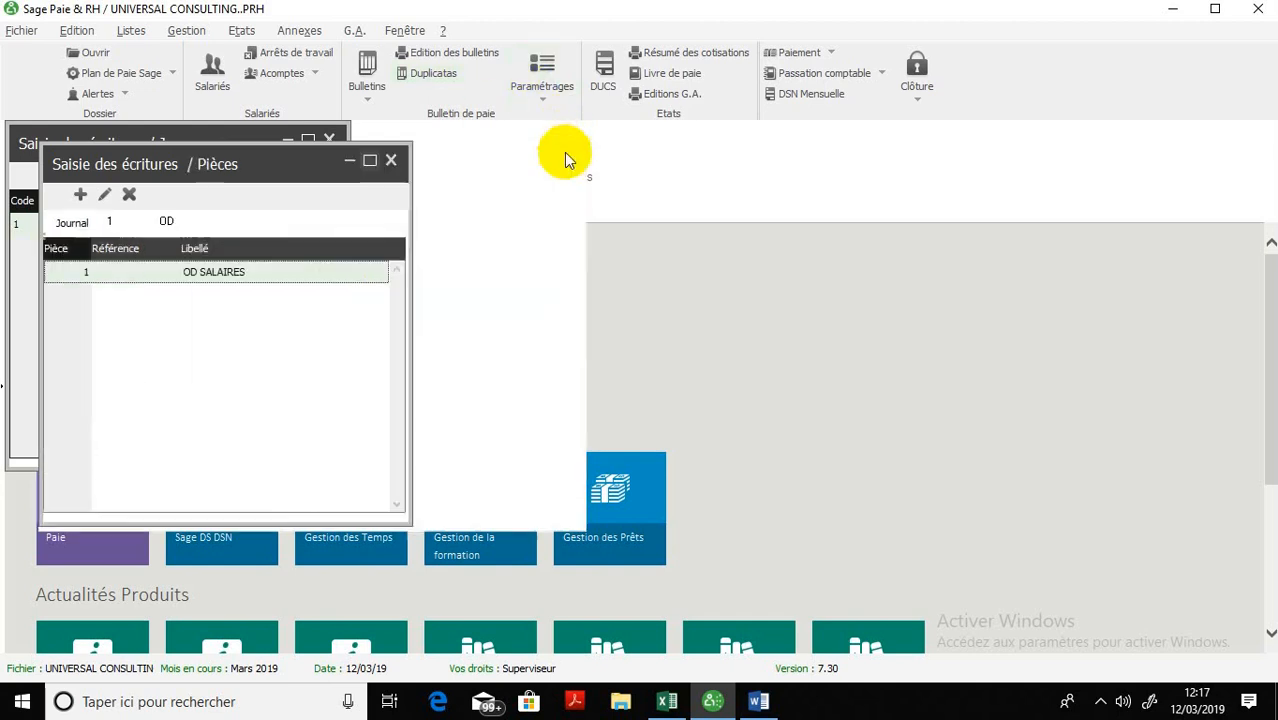
pyautogui.click(391, 160)
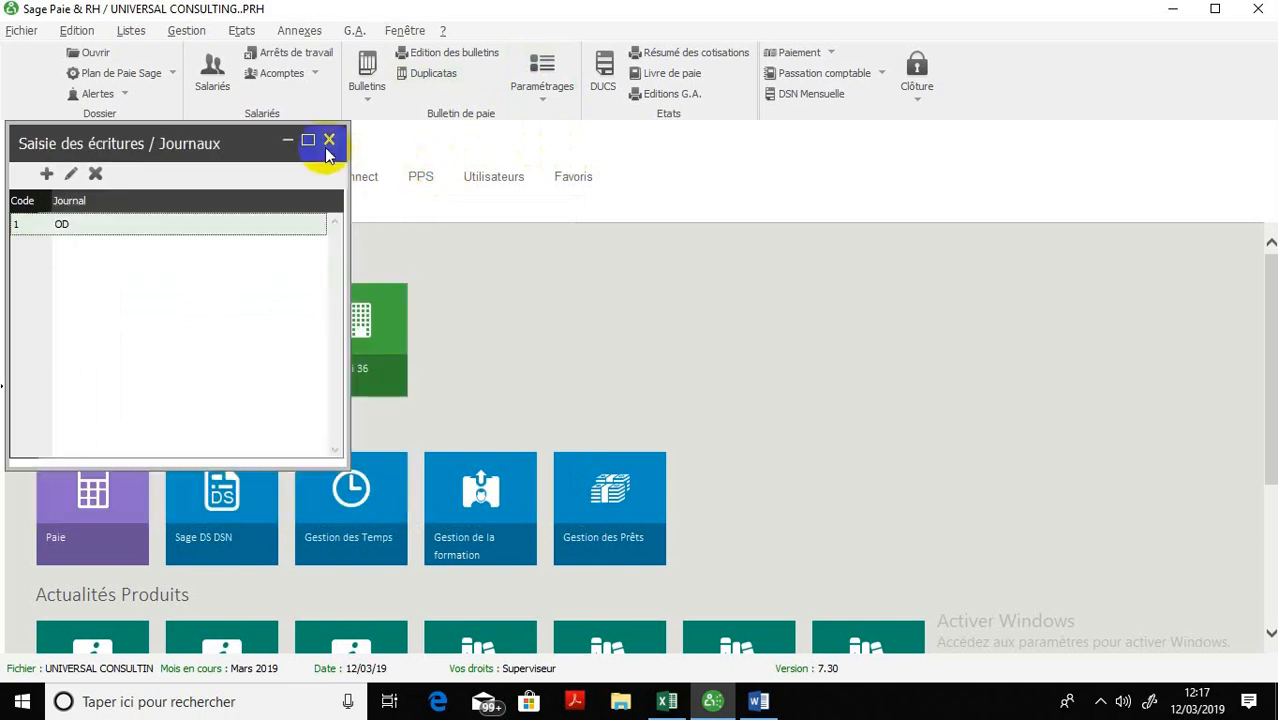
pyautogui.click(327, 141)
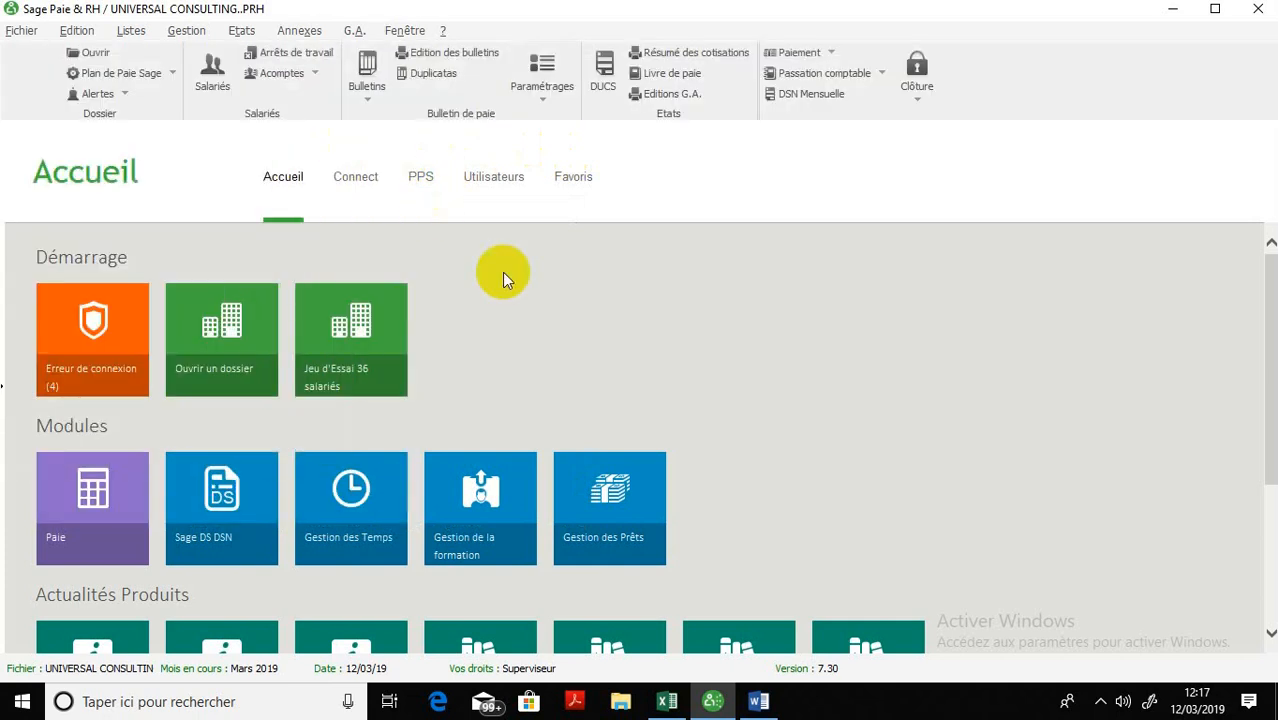
# Preview the Journal de Contrôle up to 31/03/19 with reference PAIE 3/2019 and label OD PAIE, check its totals, then close it
pyautogui.click(303, 31)
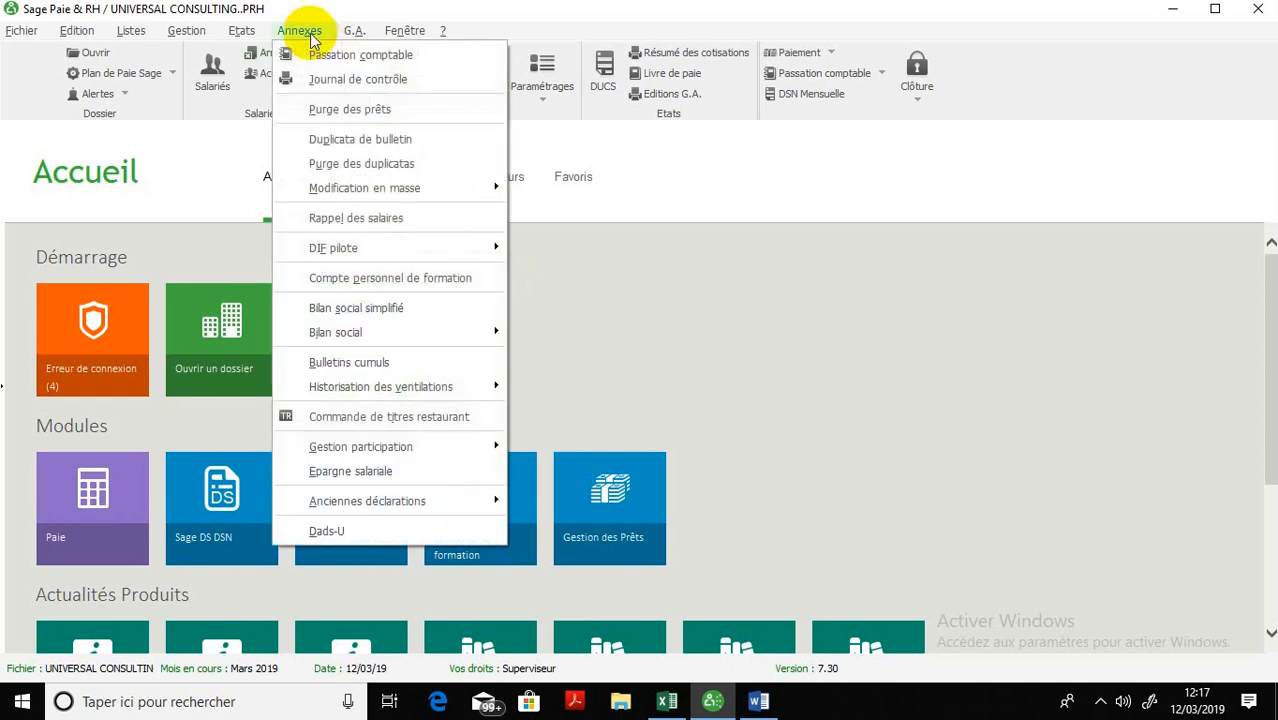
pyautogui.click(352, 80)
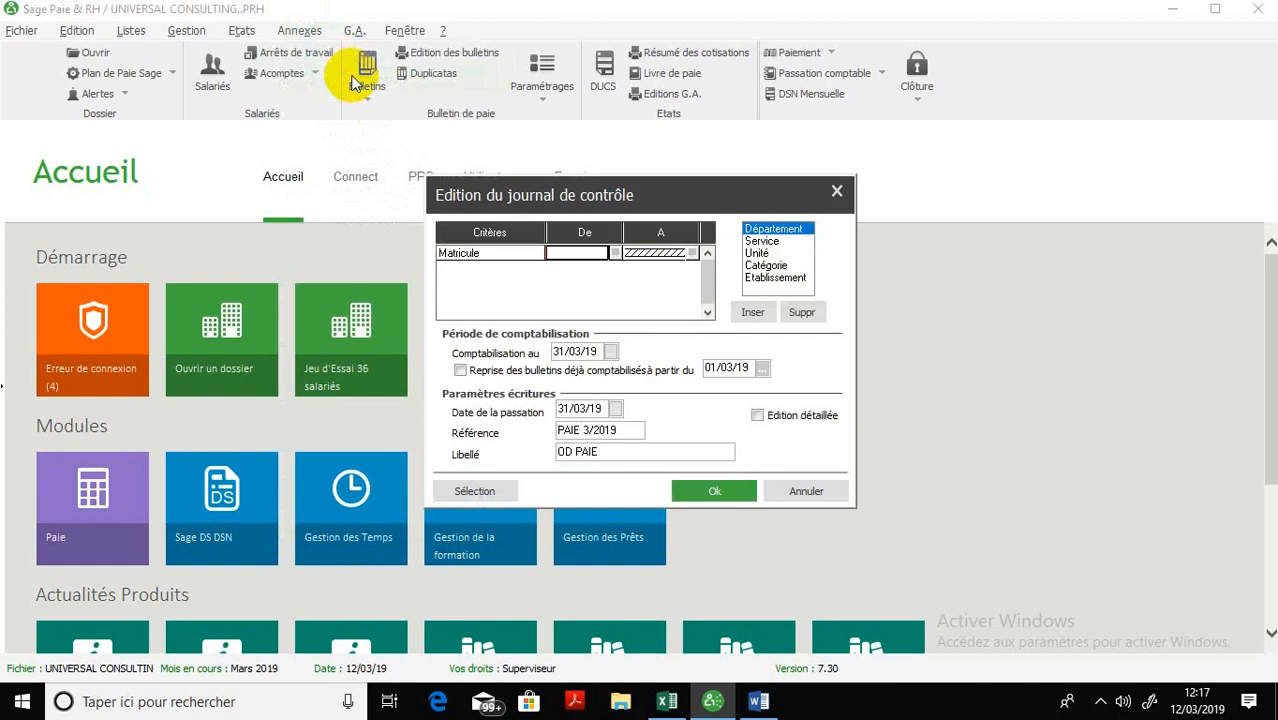
pyautogui.click(683, 489)
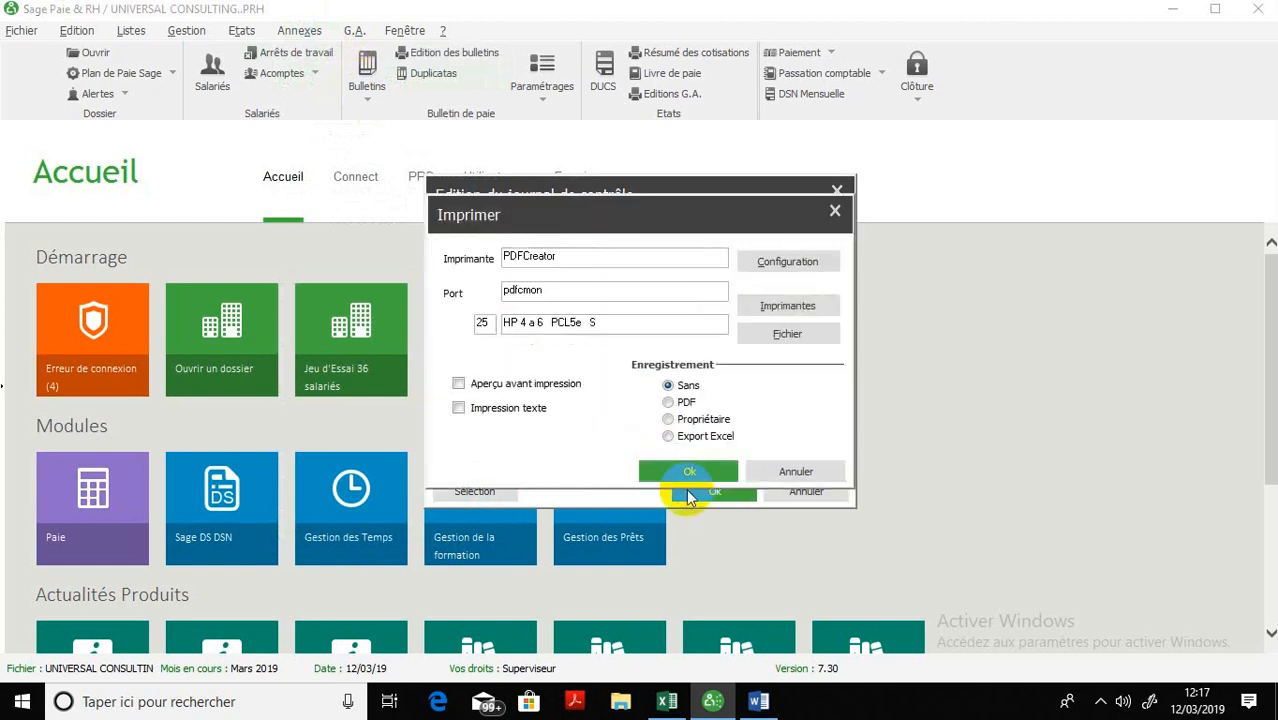
pyautogui.click(560, 385)
pyautogui.click(687, 470)
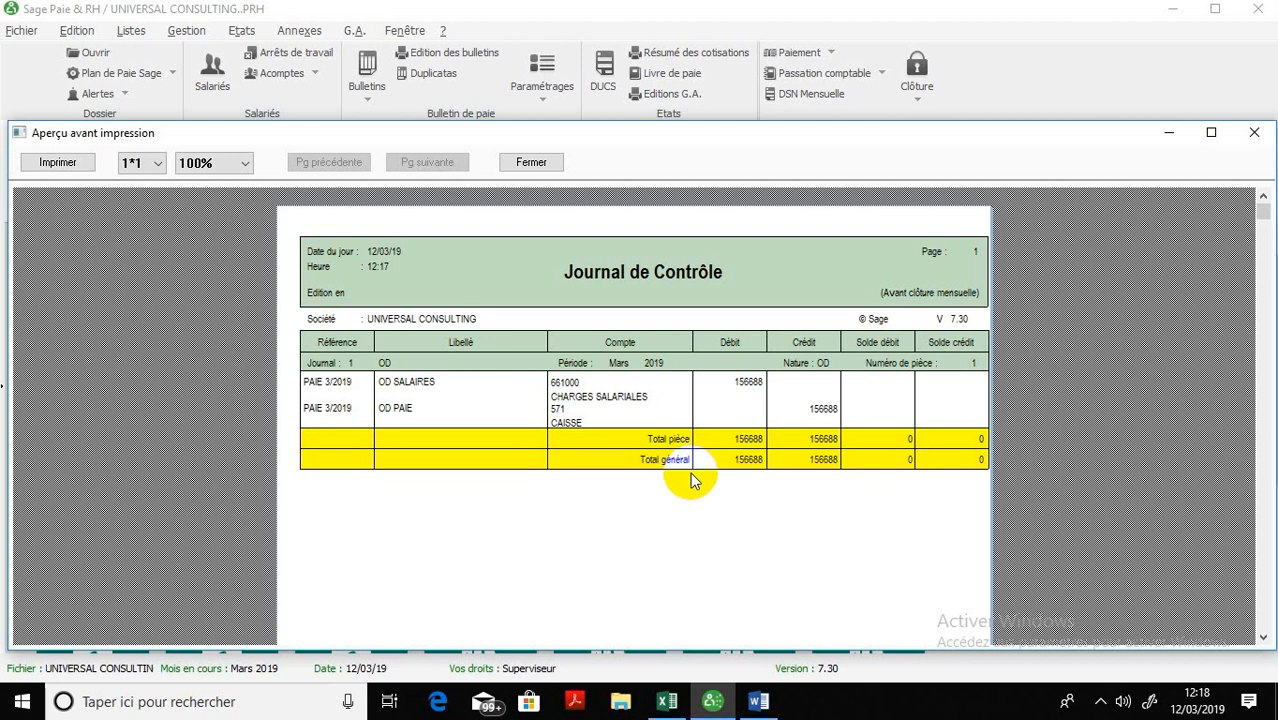
pyautogui.click(1254, 132)
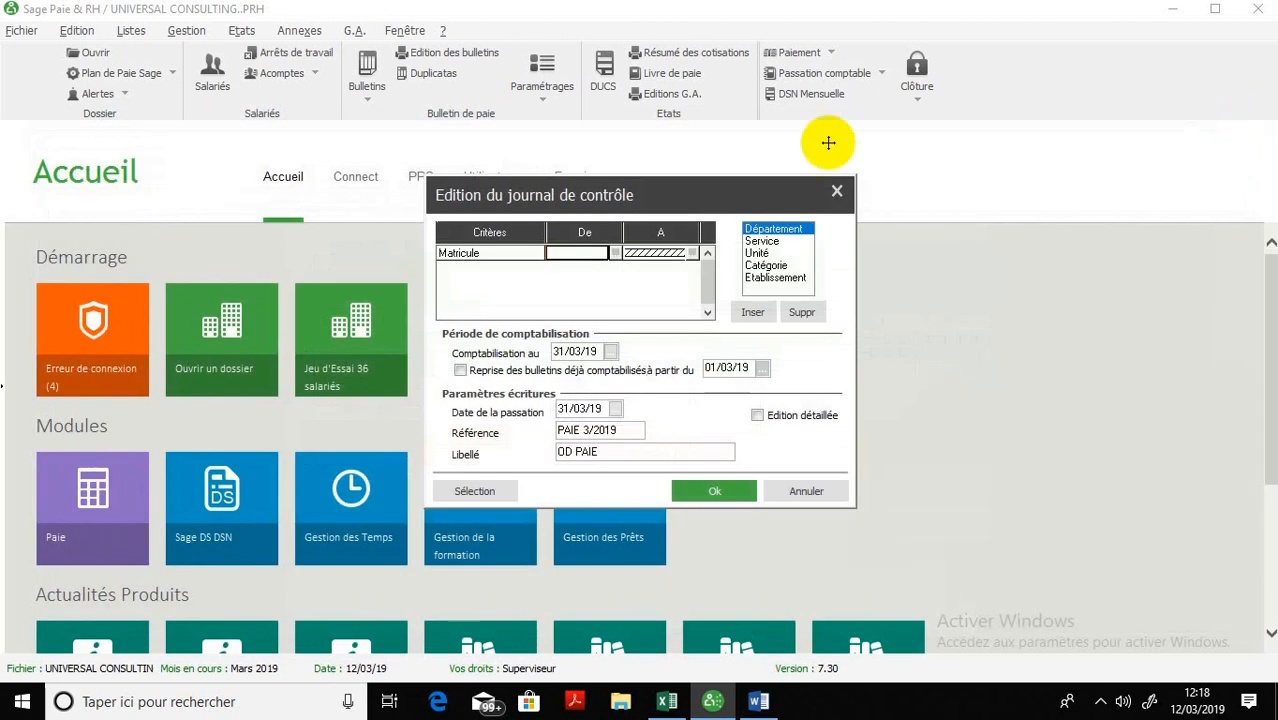
pyautogui.click(838, 190)
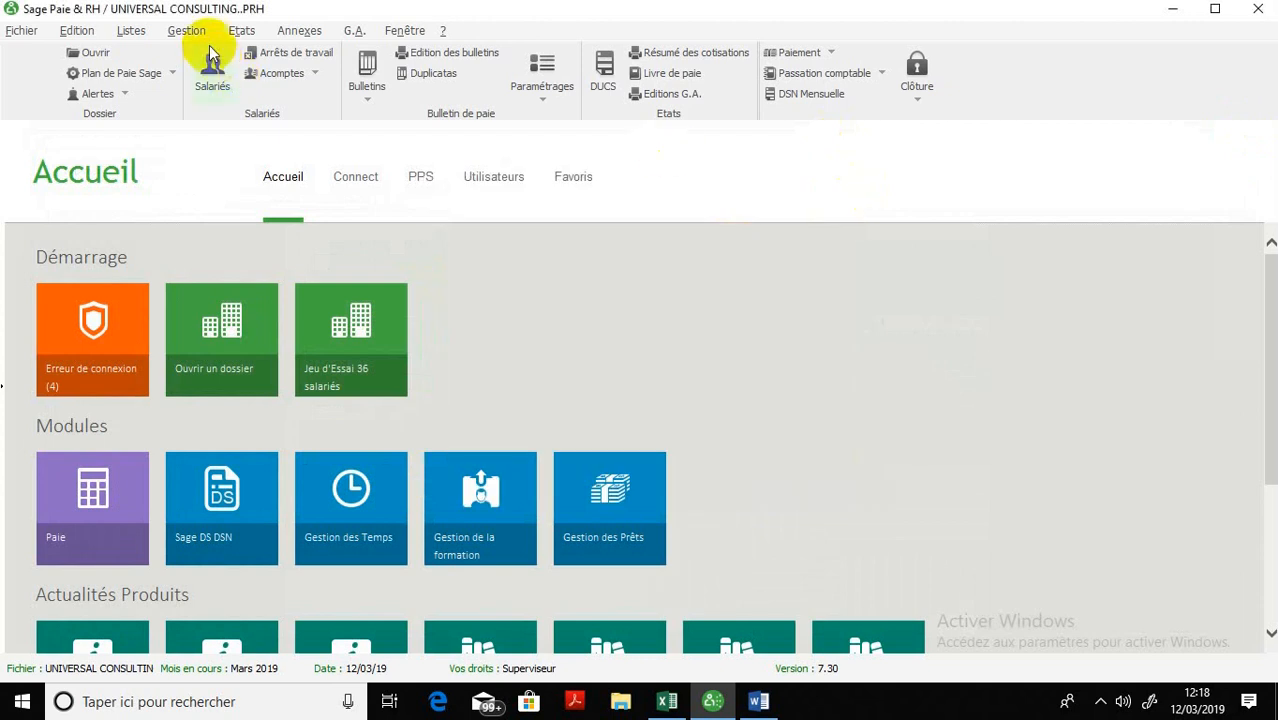
# Preview the March 2019 payslip for all employees, check the net pay at its end, then close the preview and employee list
pyautogui.click(188, 31)
pyautogui.click(222, 80)
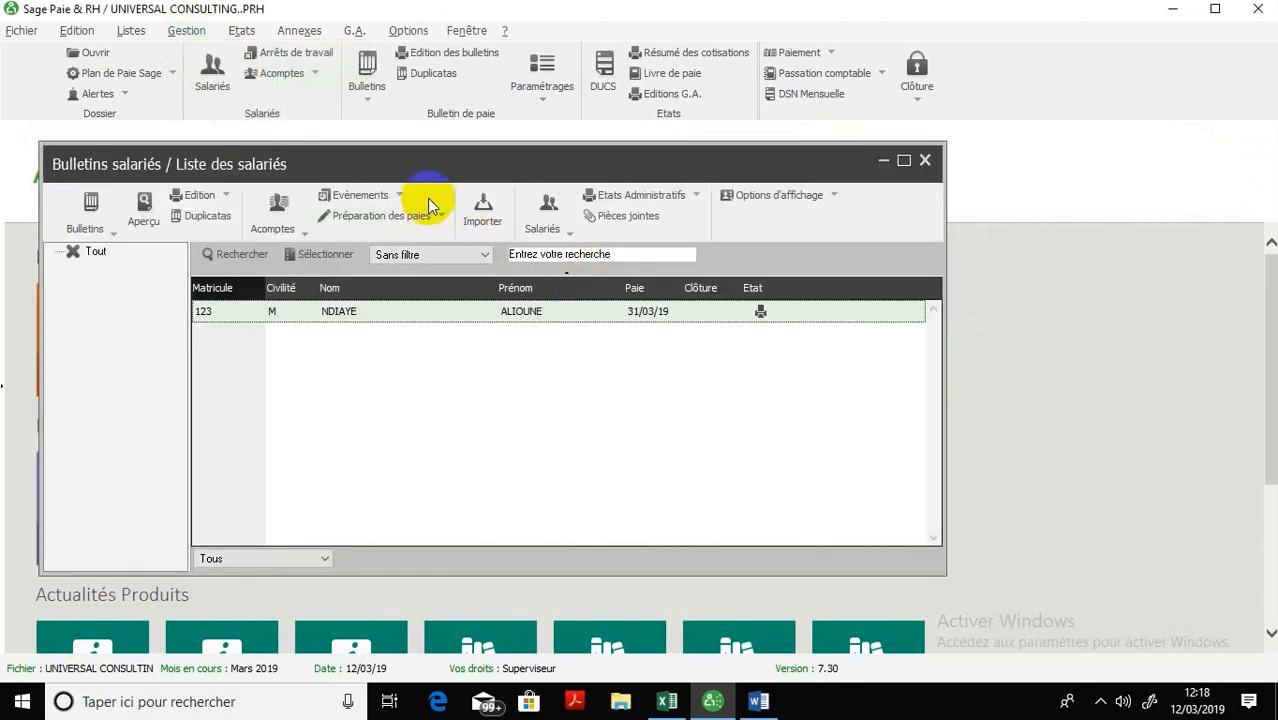
pyautogui.click(200, 196)
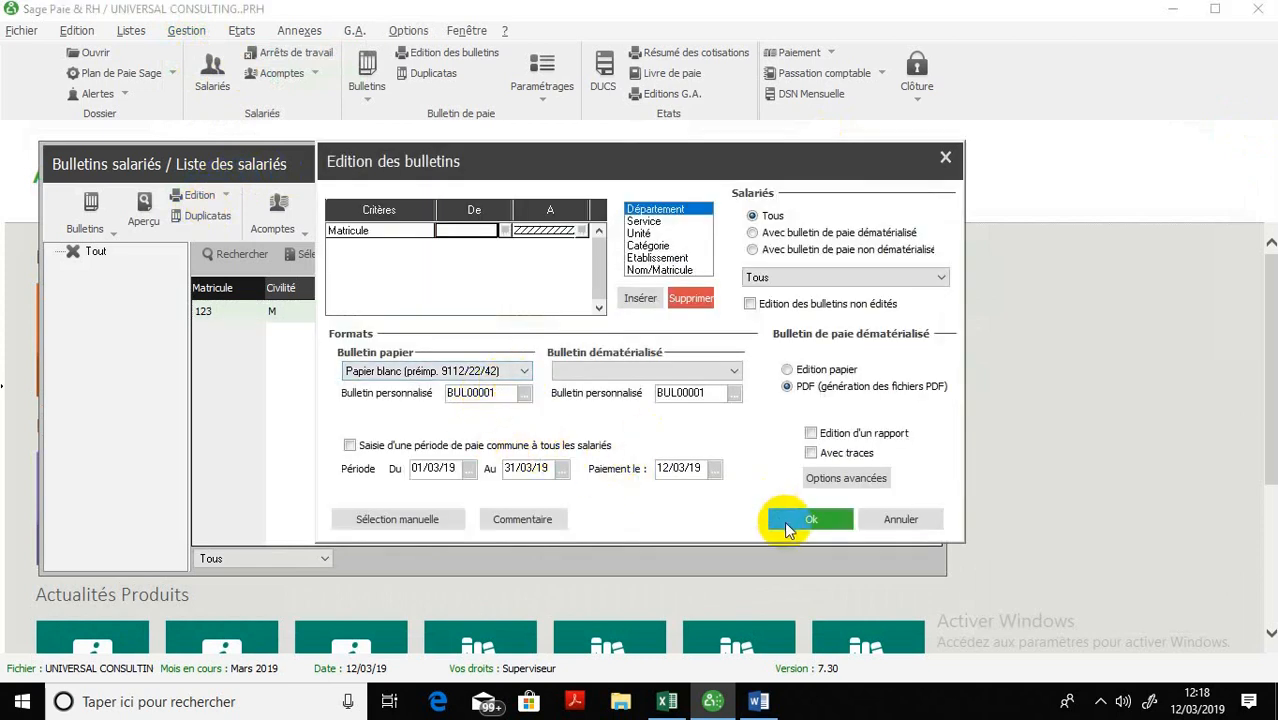
pyautogui.click(787, 526)
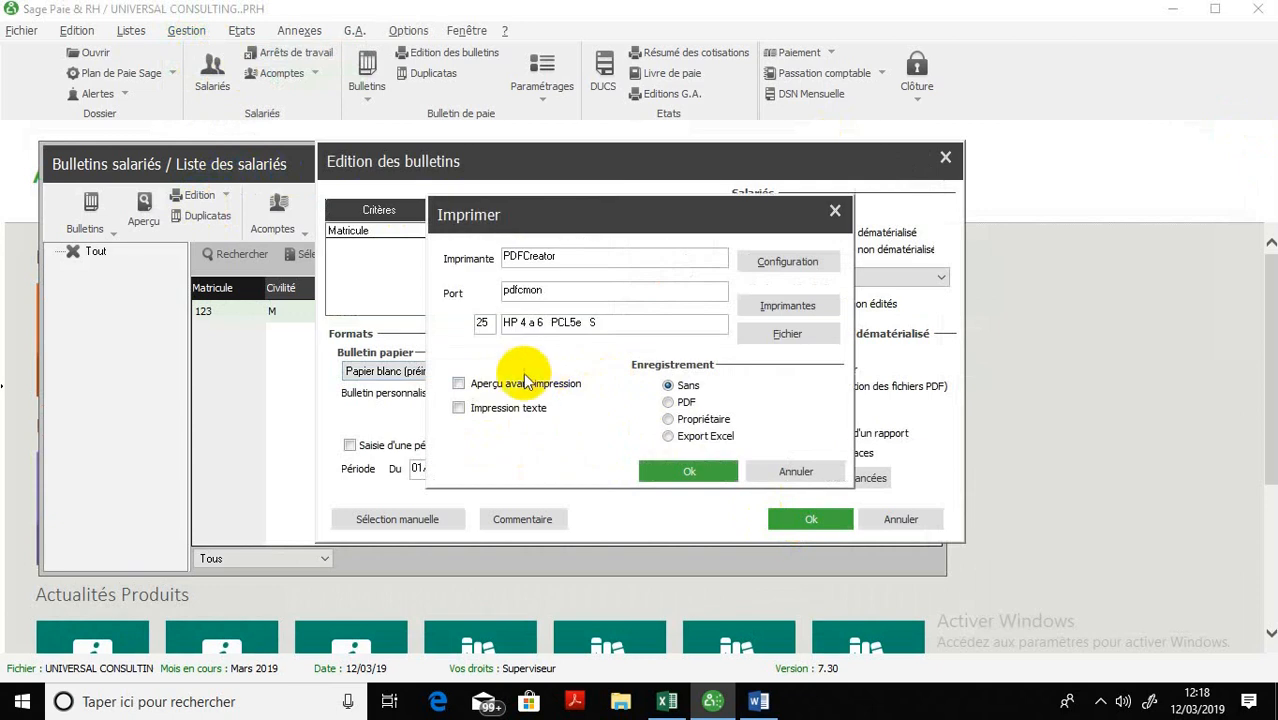
pyautogui.click(495, 383)
pyautogui.click(652, 472)
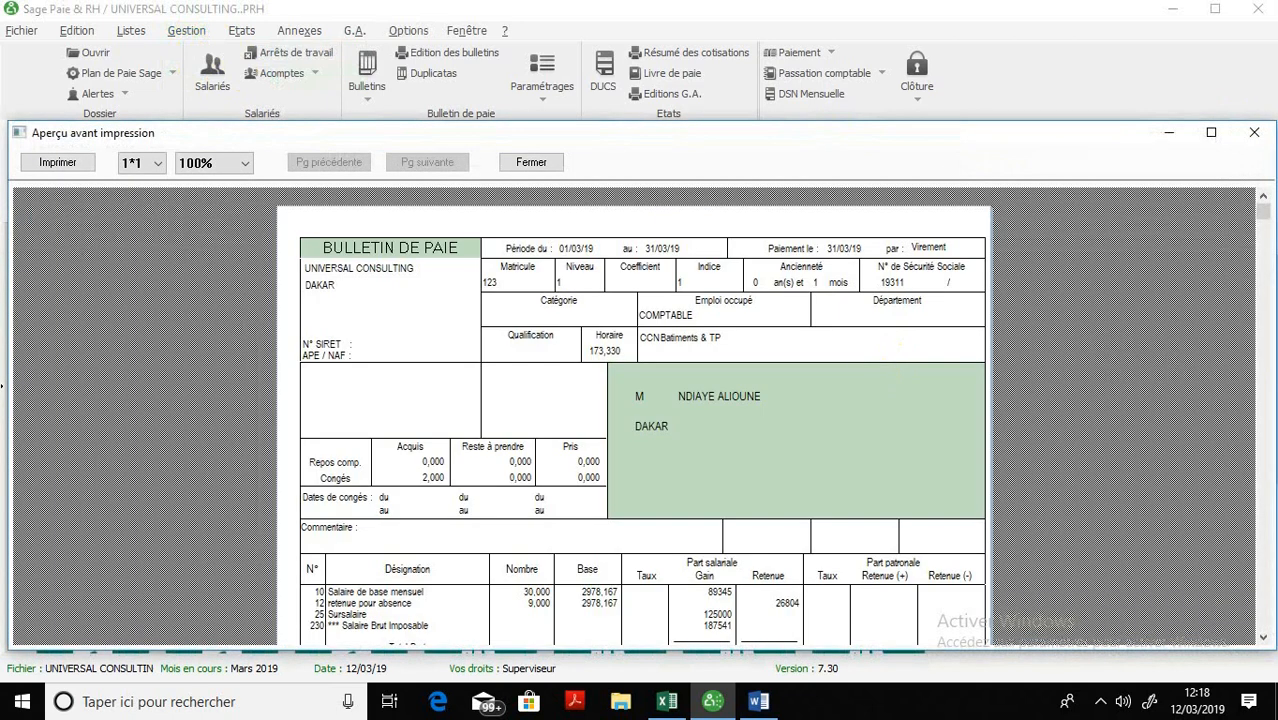
pyautogui.moveTo(1263, 214); pyautogui.dragTo(1264, 608)
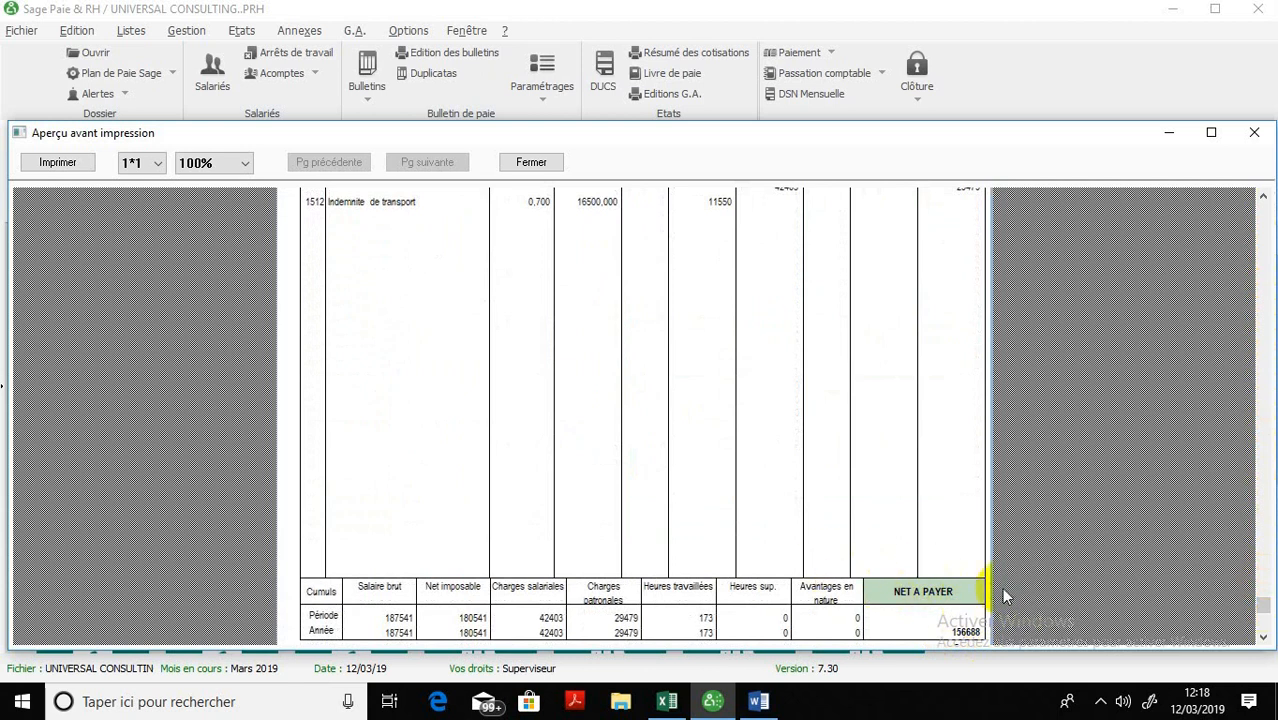
pyautogui.click(1252, 136)
pyautogui.click(924, 164)
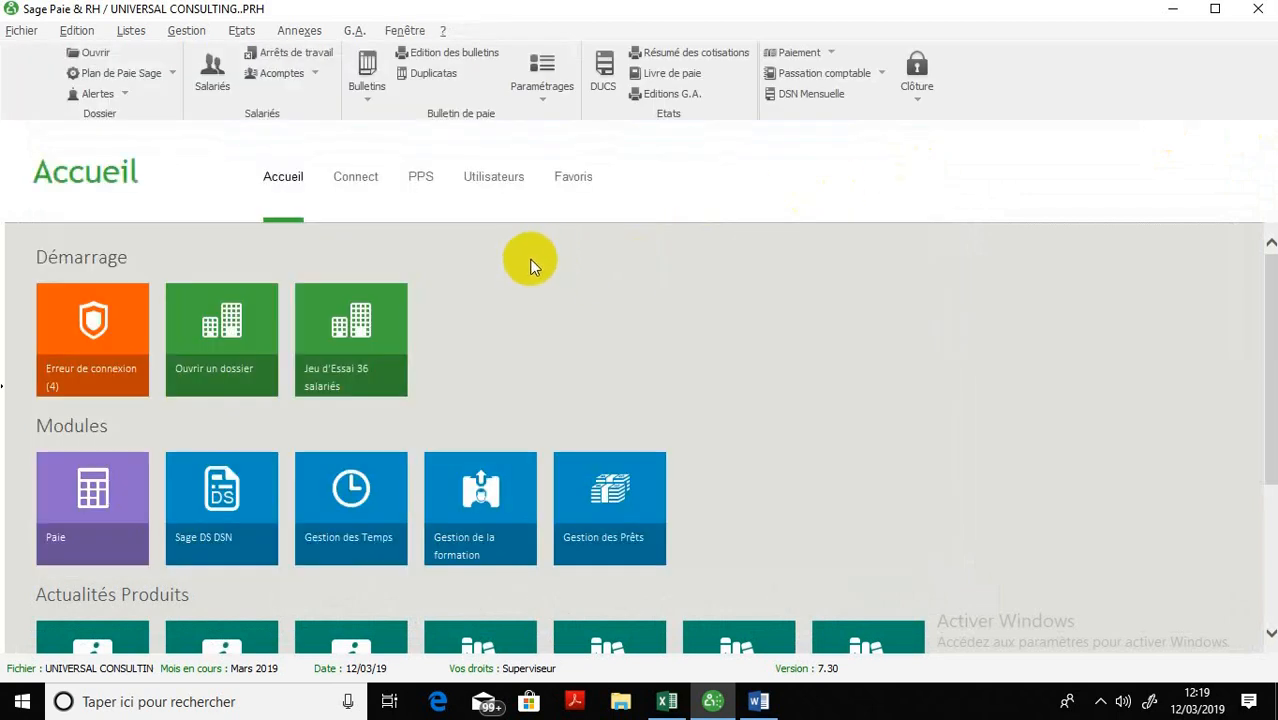
# Set the accounting modelling format to Format Sage in the payroll parameters, check the currency settings, and save
pyautogui.click(18, 32)
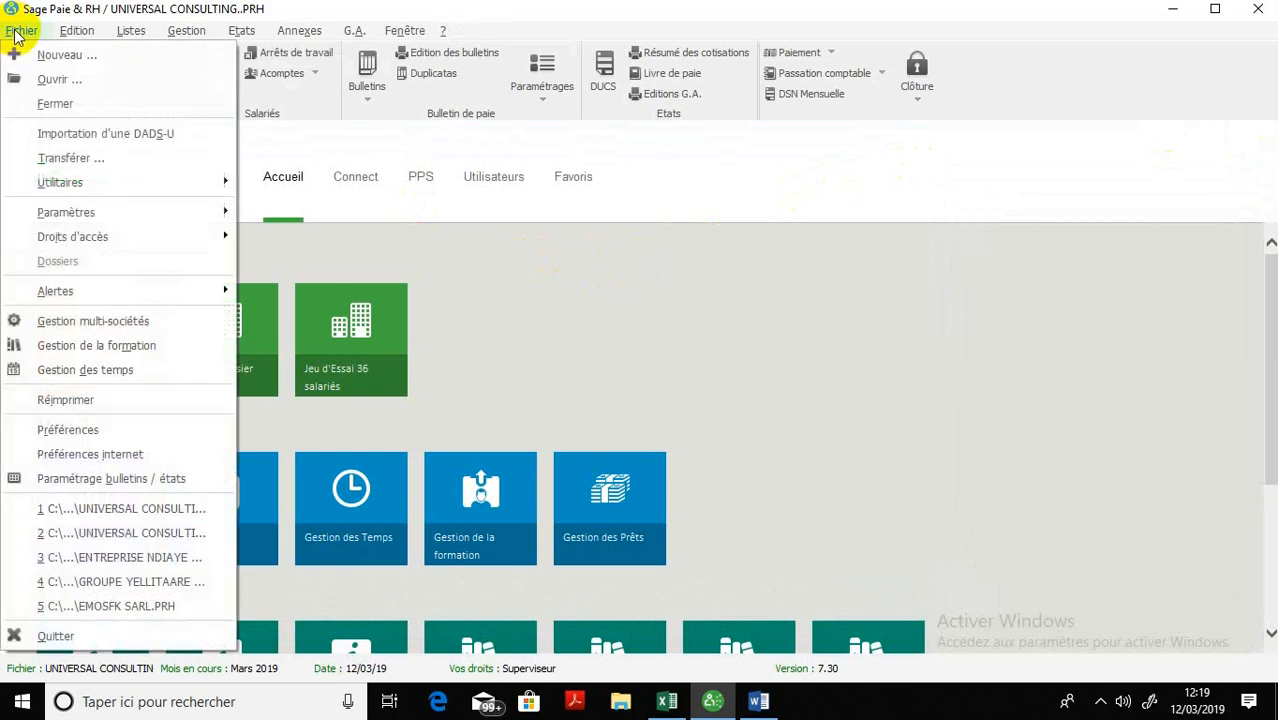
pyautogui.moveTo(191, 211)
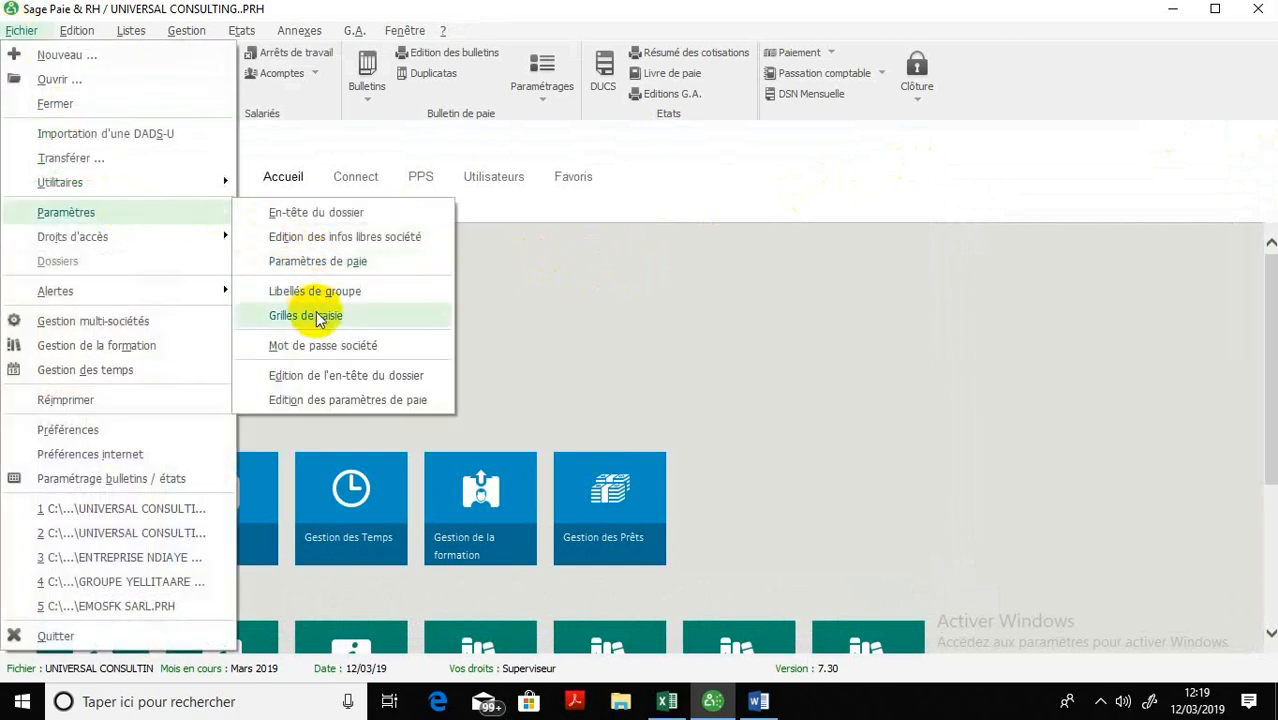
pyautogui.click(330, 266)
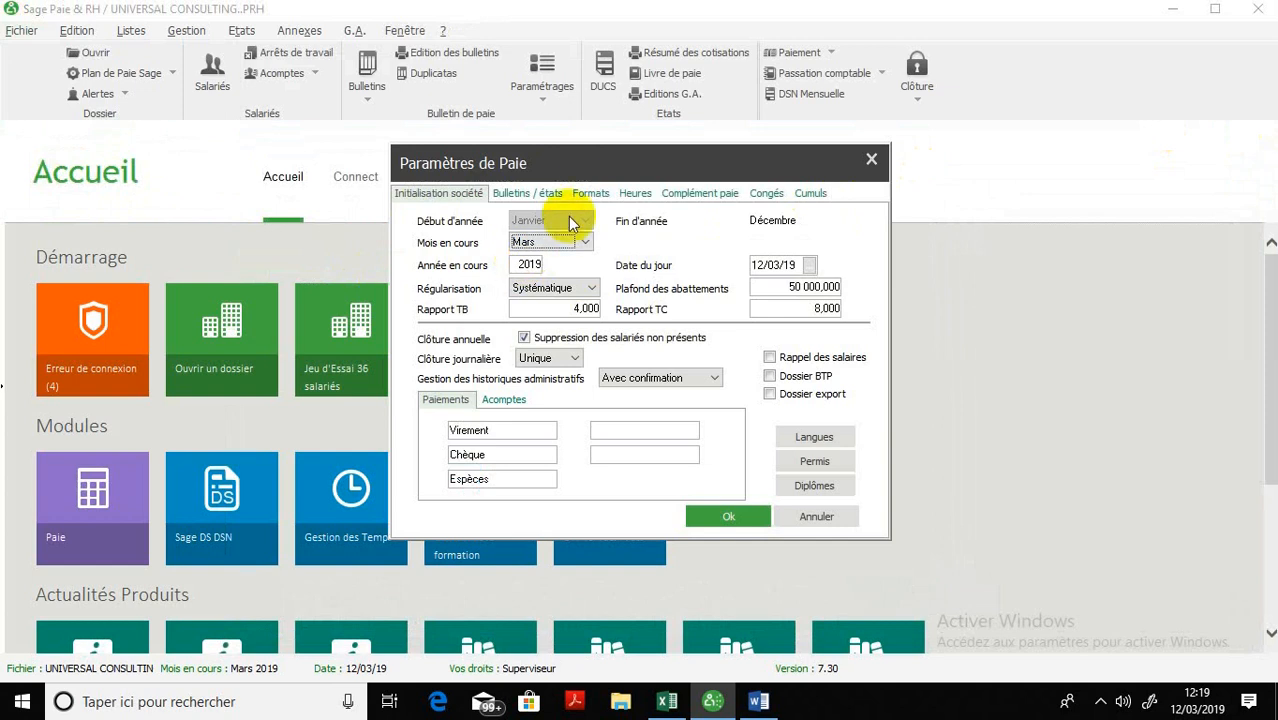
pyautogui.click(590, 194)
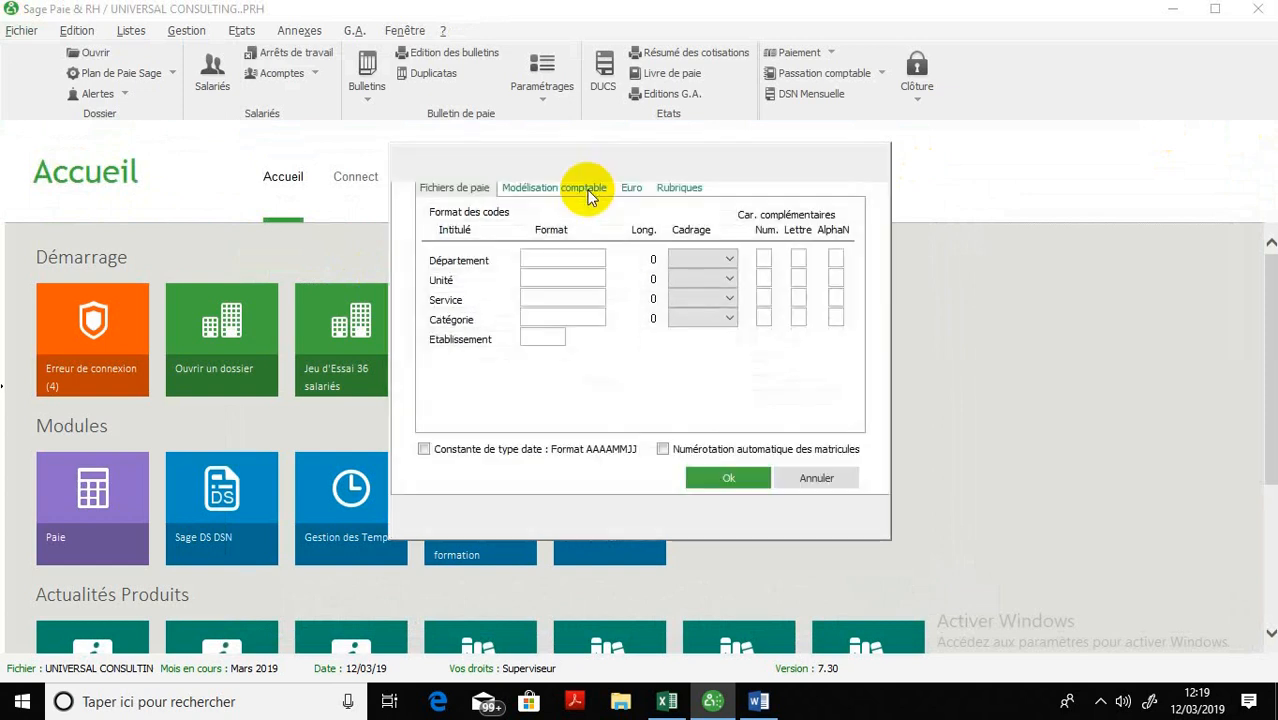
pyautogui.click(572, 228)
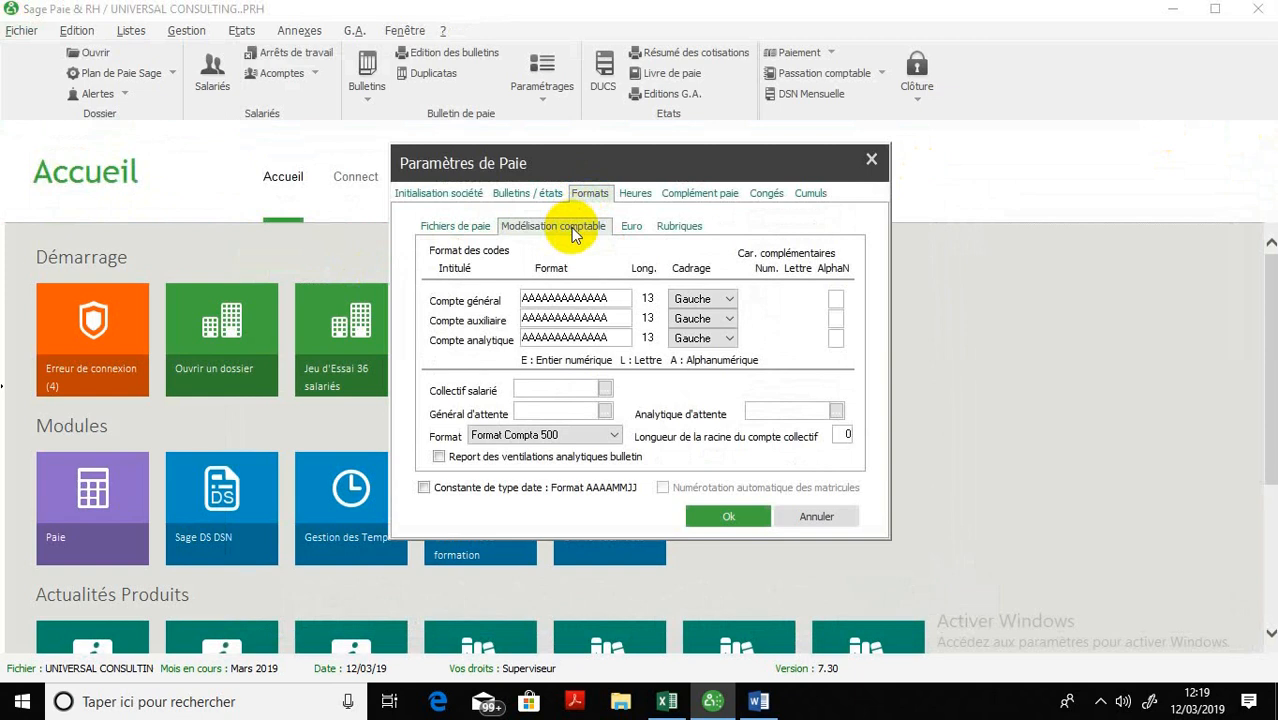
pyautogui.click(528, 436)
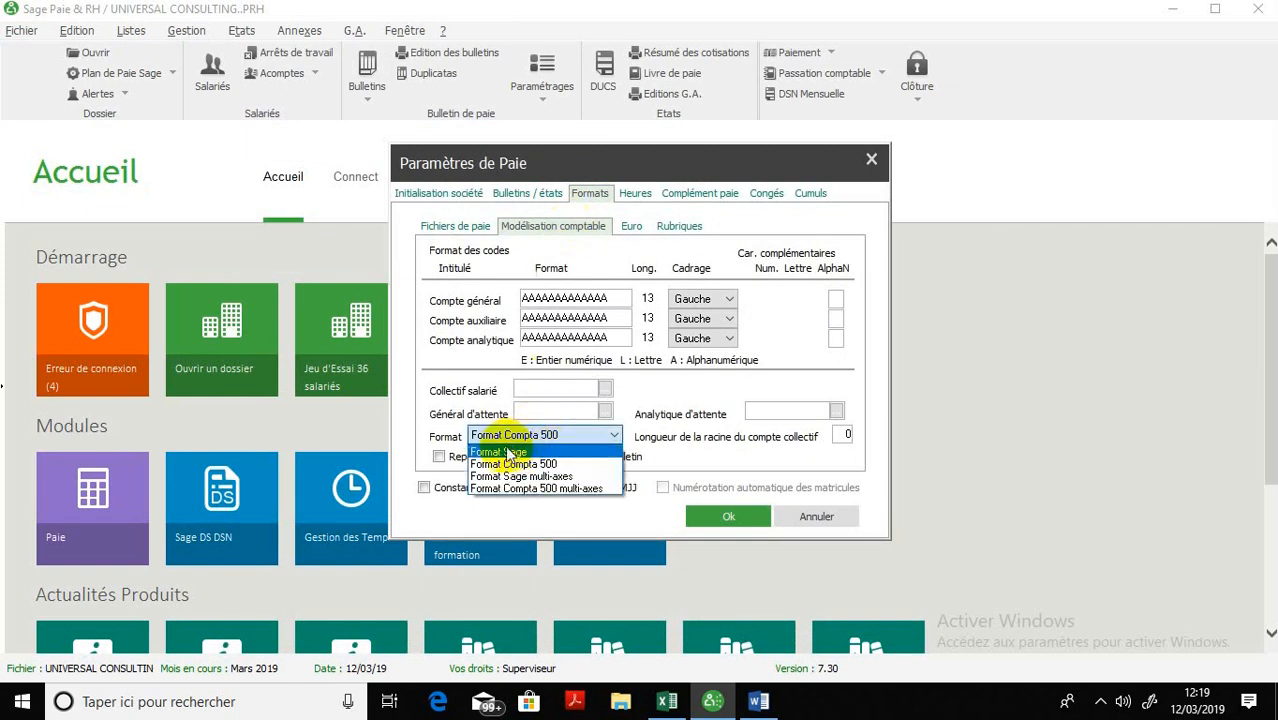
pyautogui.click(511, 455)
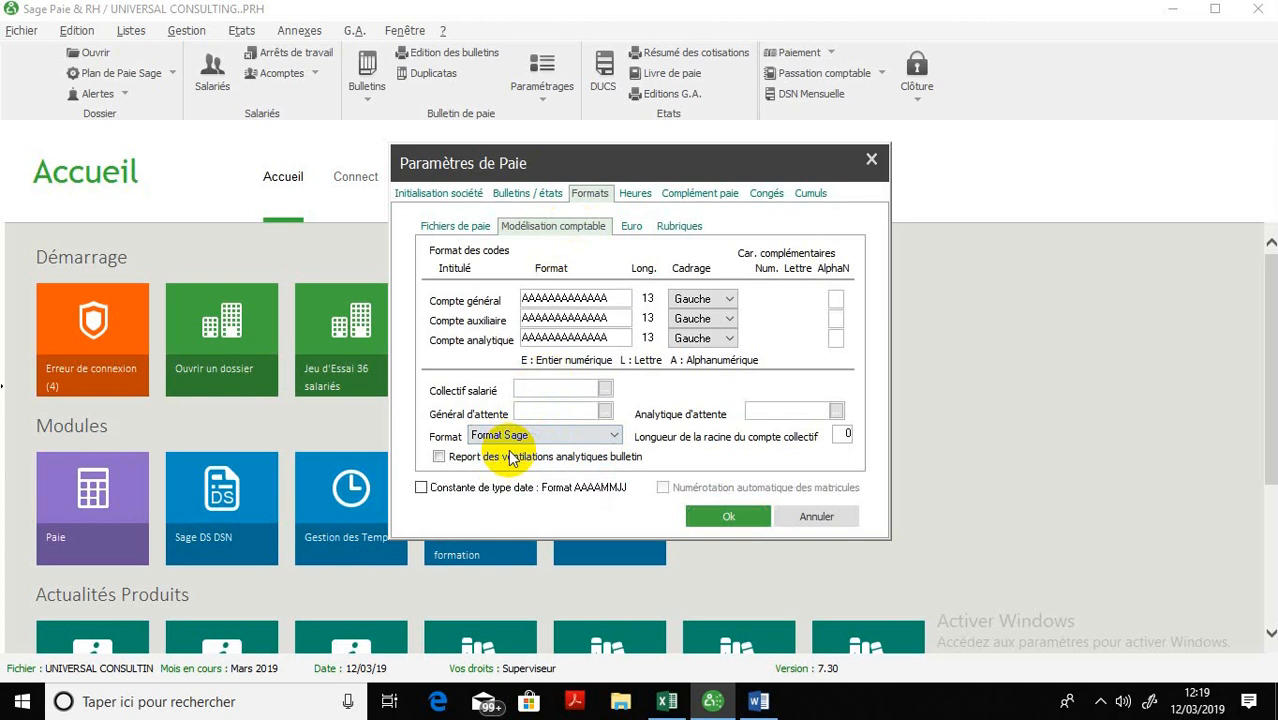
pyautogui.click(528, 435)
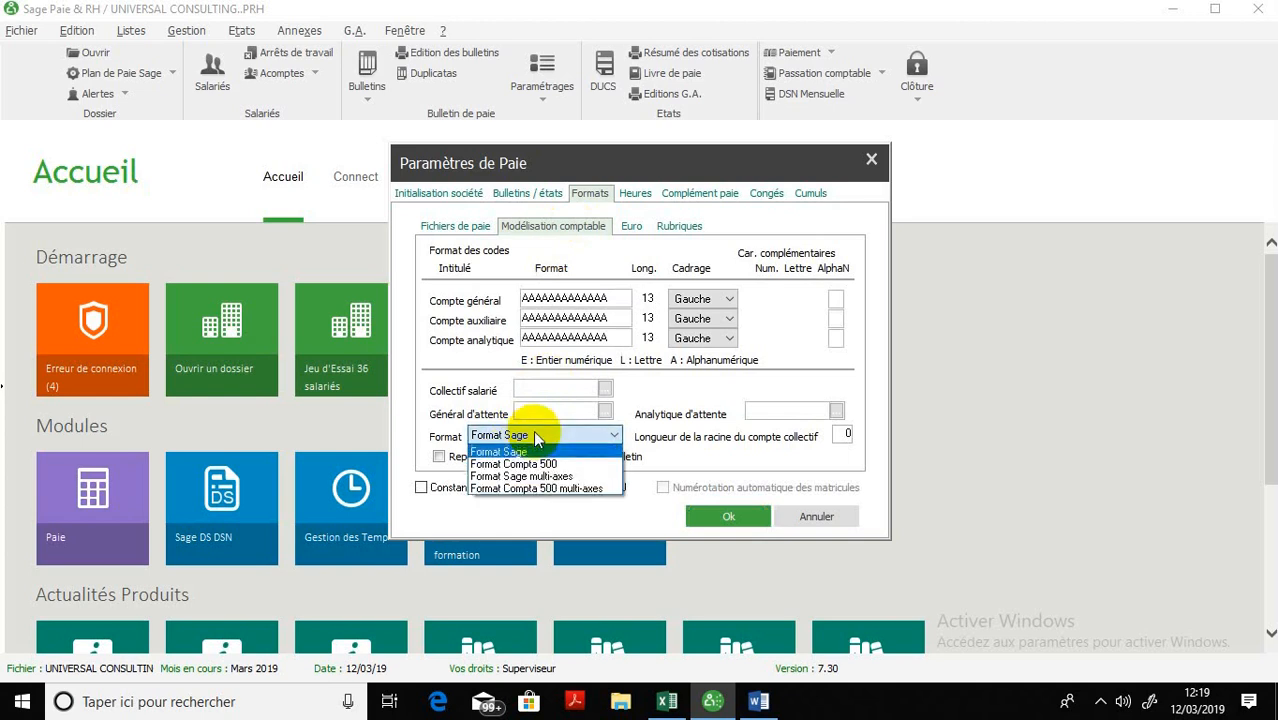
pyautogui.click(528, 435)
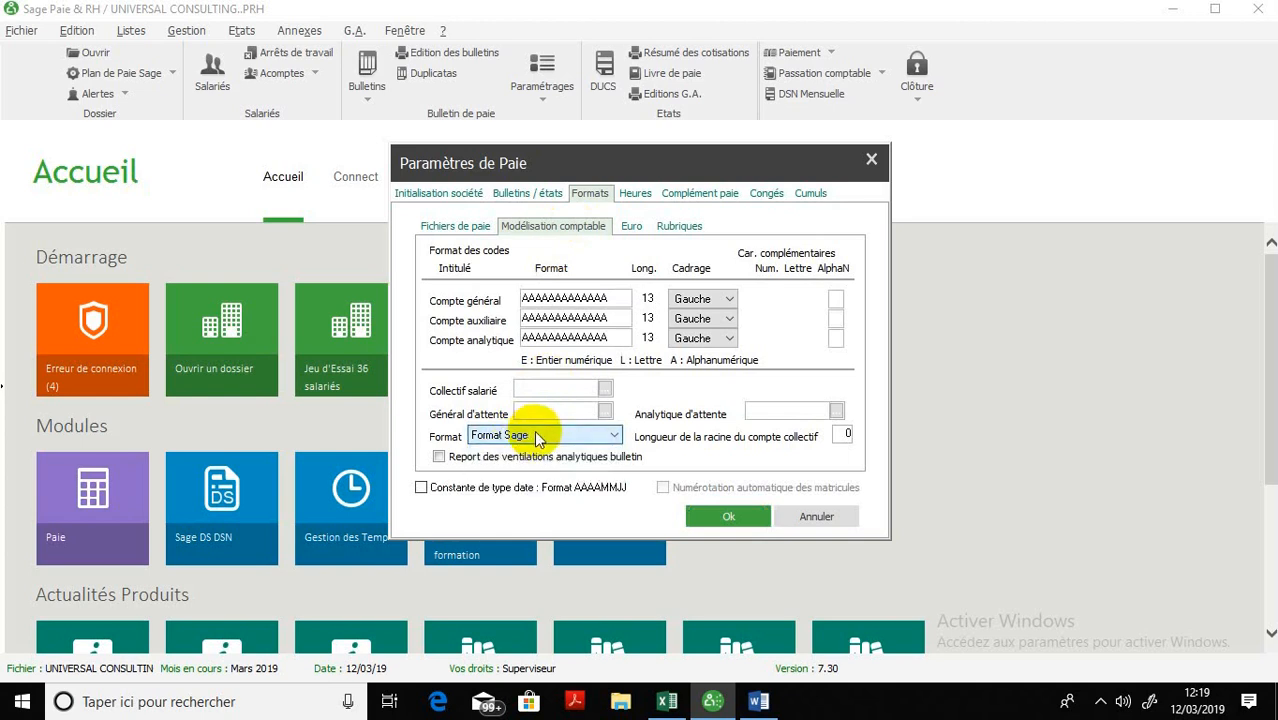
pyautogui.click(630, 226)
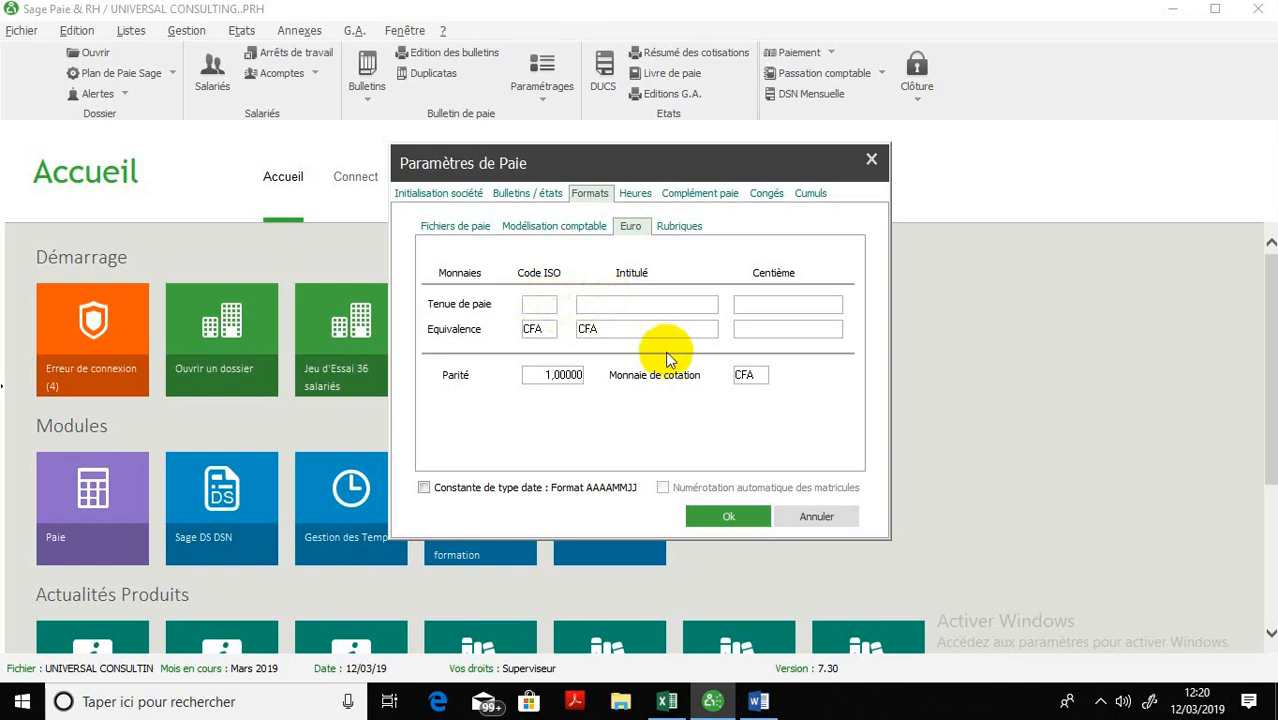
pyautogui.click(720, 517)
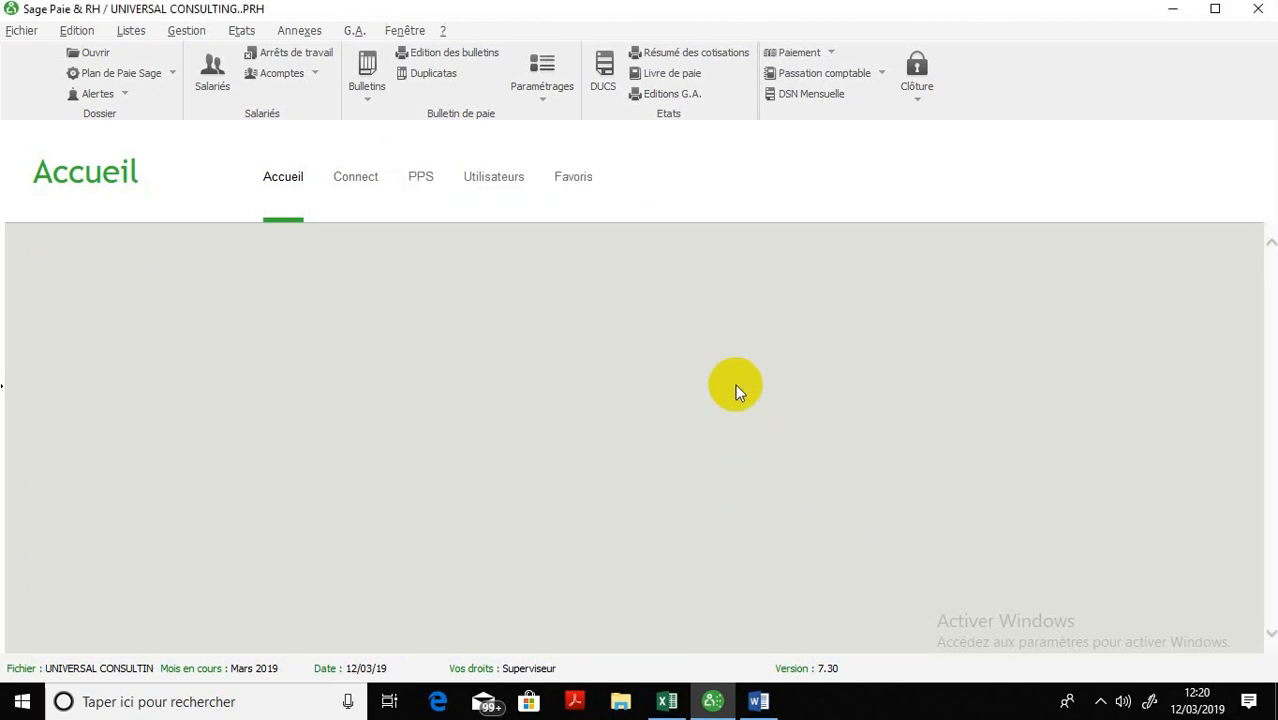
# Generate the definitive accounting transfer up to 31/03/19 with reference PAIE 3/2019 and label OD PAIE, saving the PNM file to Bureau
pyautogui.click(281, 38)
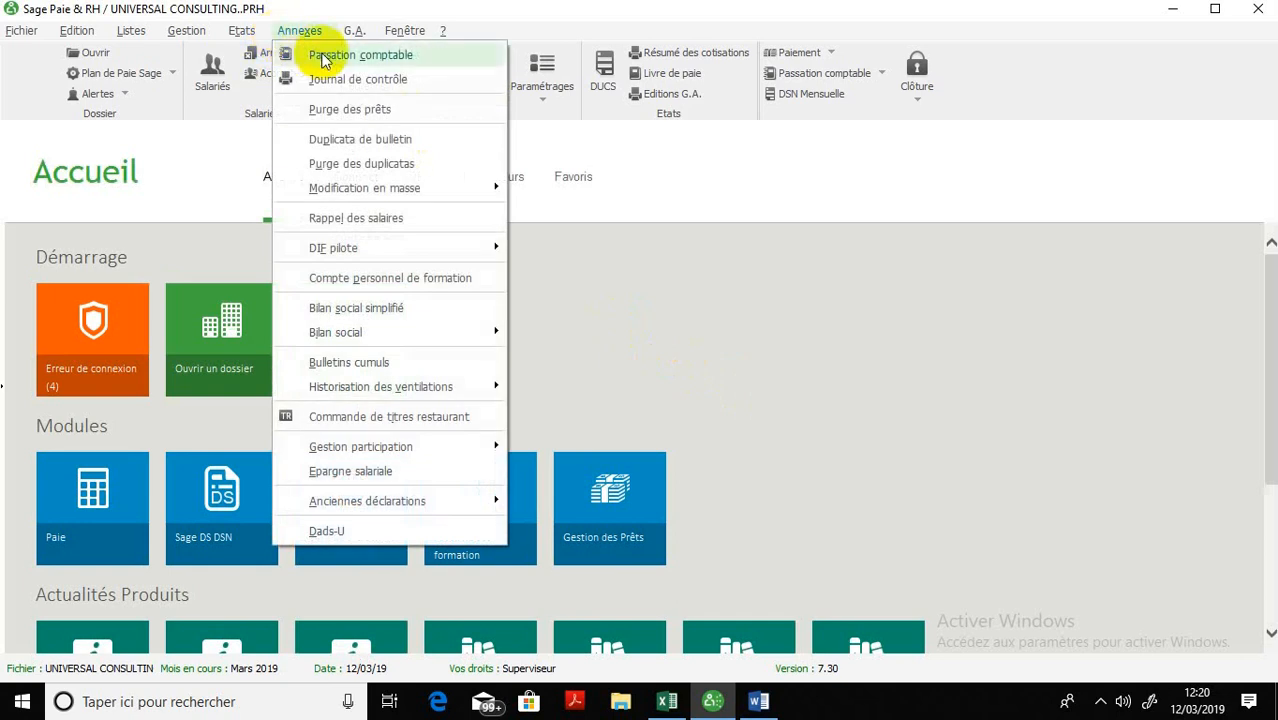
pyautogui.click(323, 57)
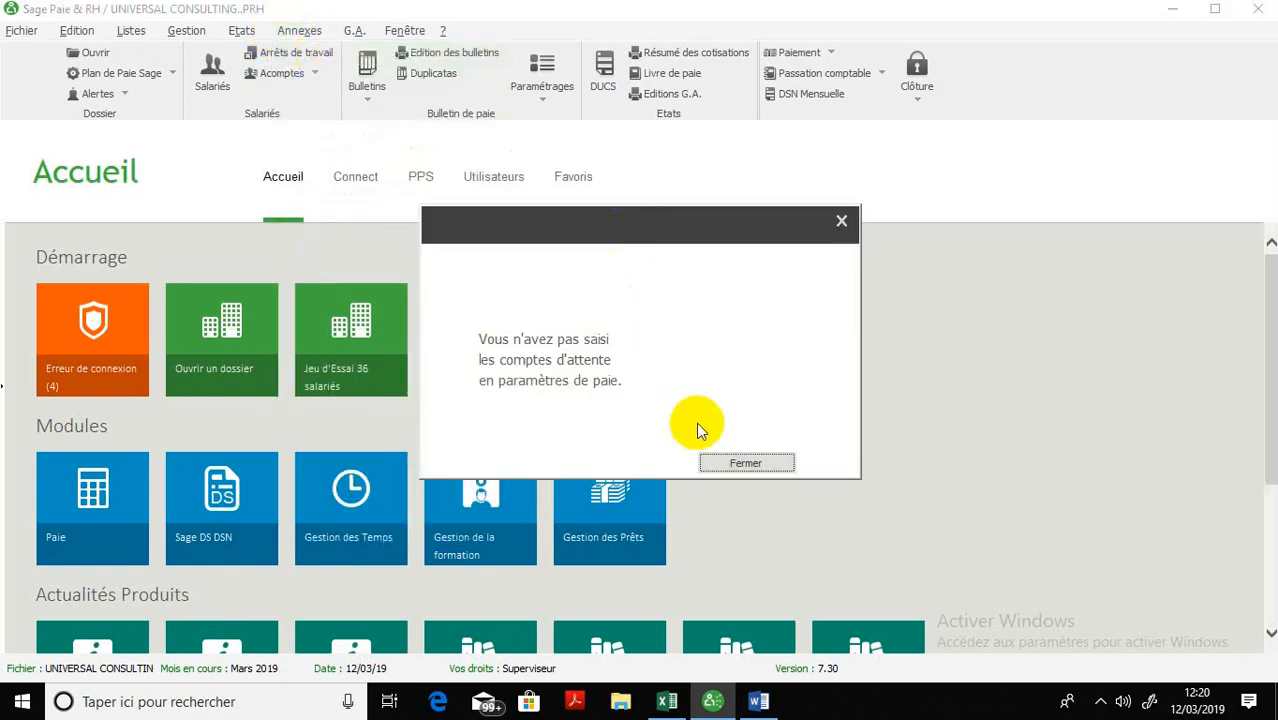
pyautogui.click(729, 462)
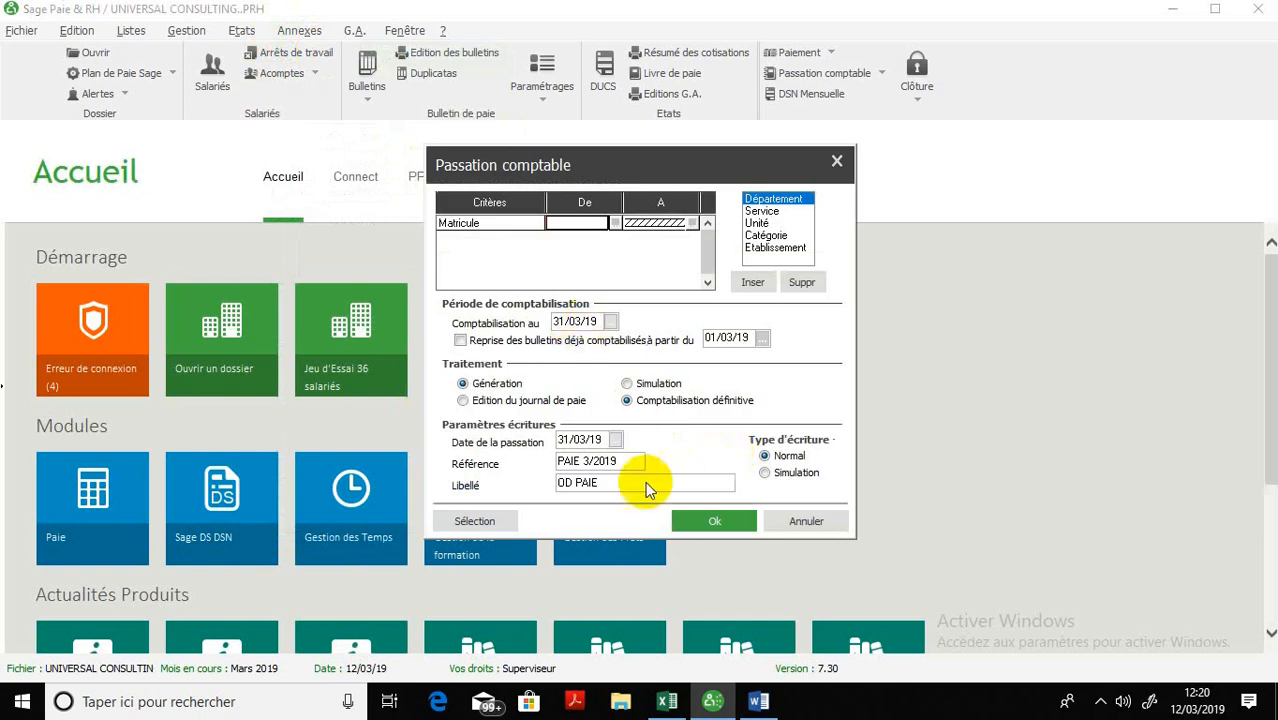
pyautogui.click(702, 523)
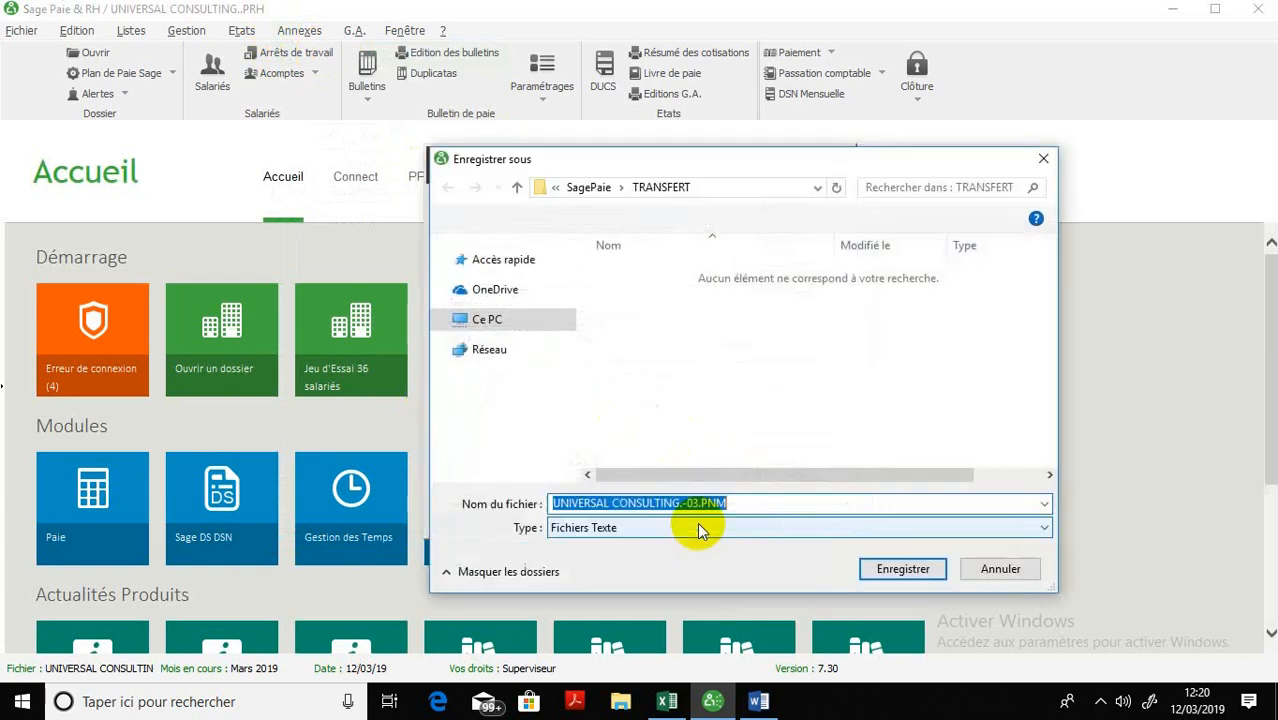
pyautogui.click(497, 304)
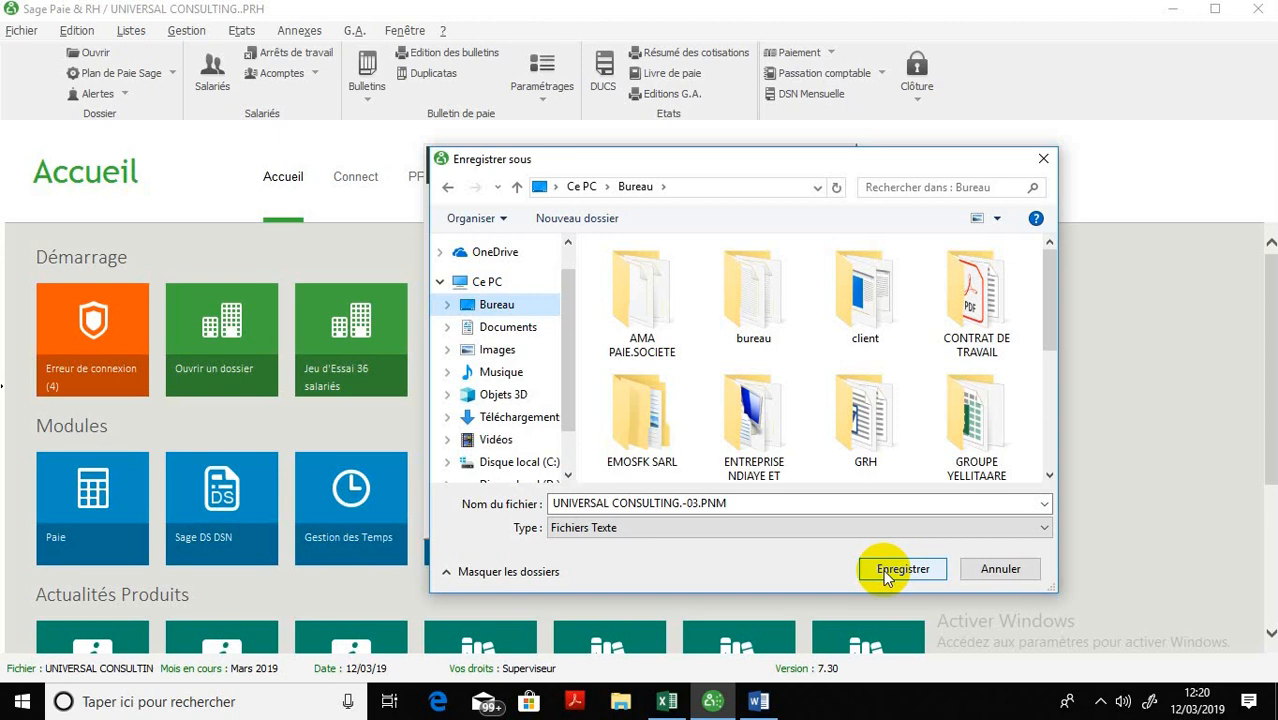
pyautogui.click(900, 569)
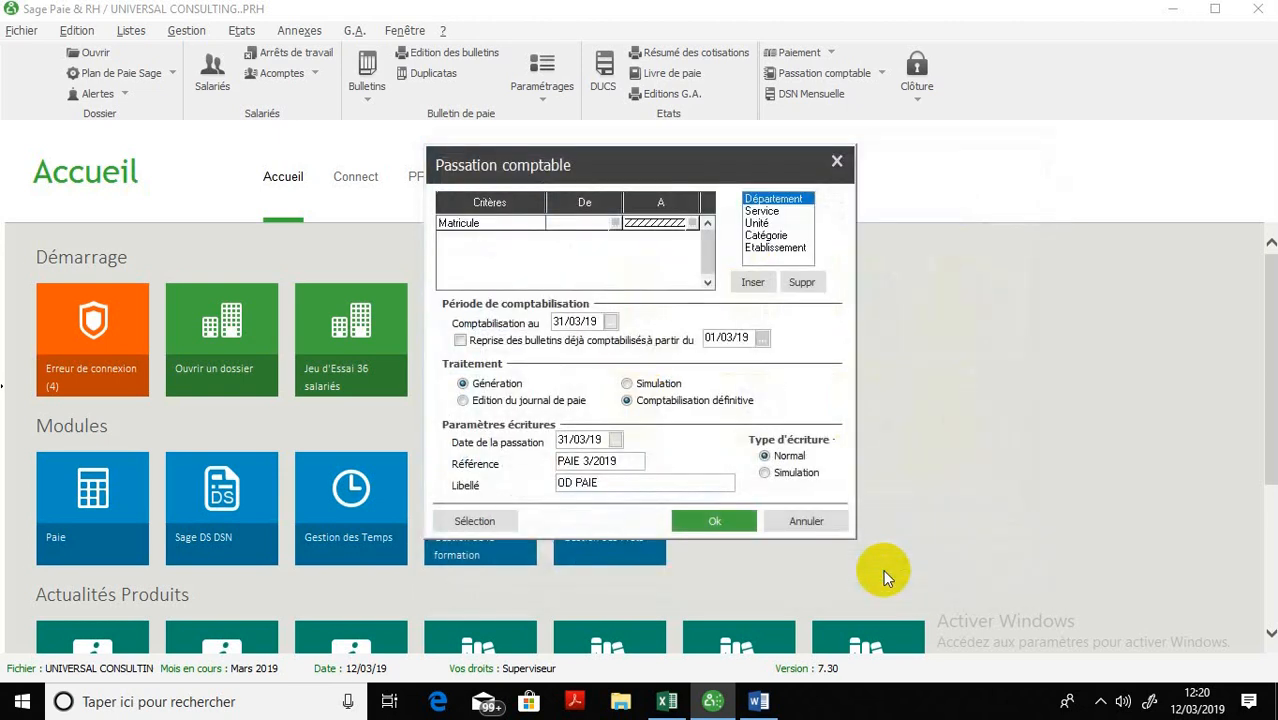
pyautogui.click(744, 463)
pyautogui.click(837, 162)
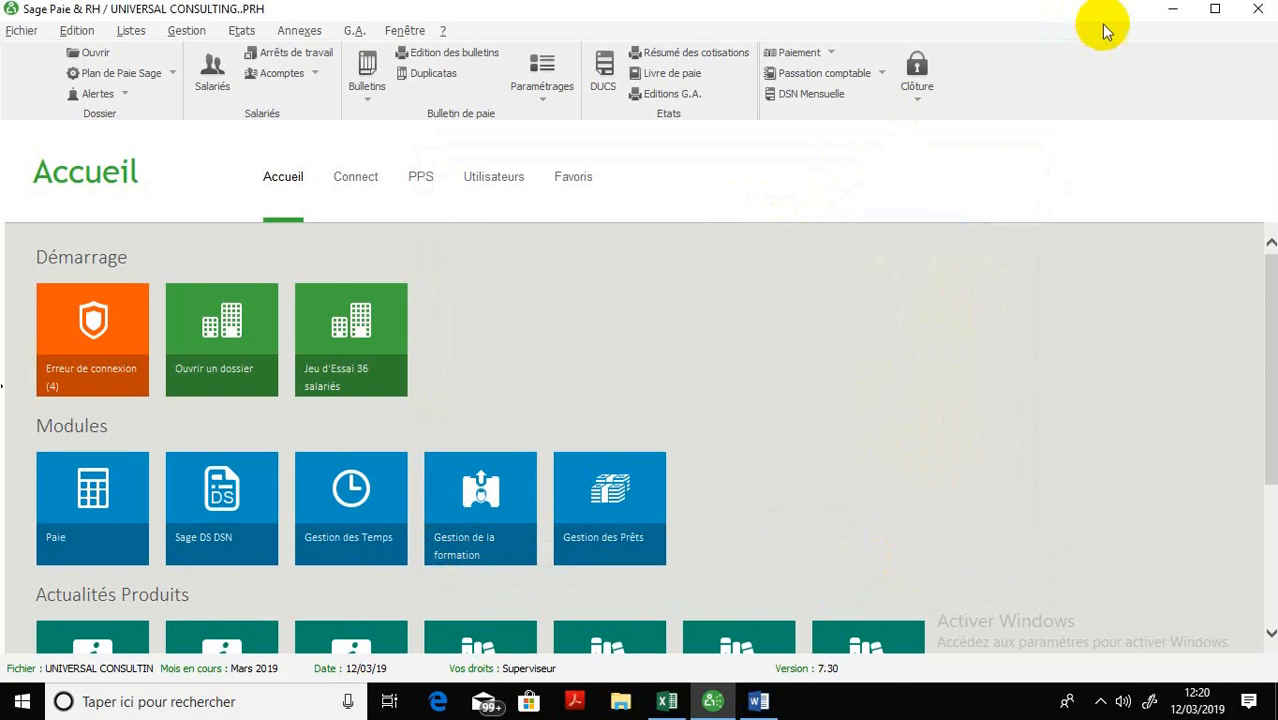
# Locate the exported PNM file on the desktop, then open the DAROU MOUSTY QUINCAILLERIE file in Sage 100 Comptabilité as Administrateur
pyautogui.click(1170, 10)
pyautogui.click(866, 330)
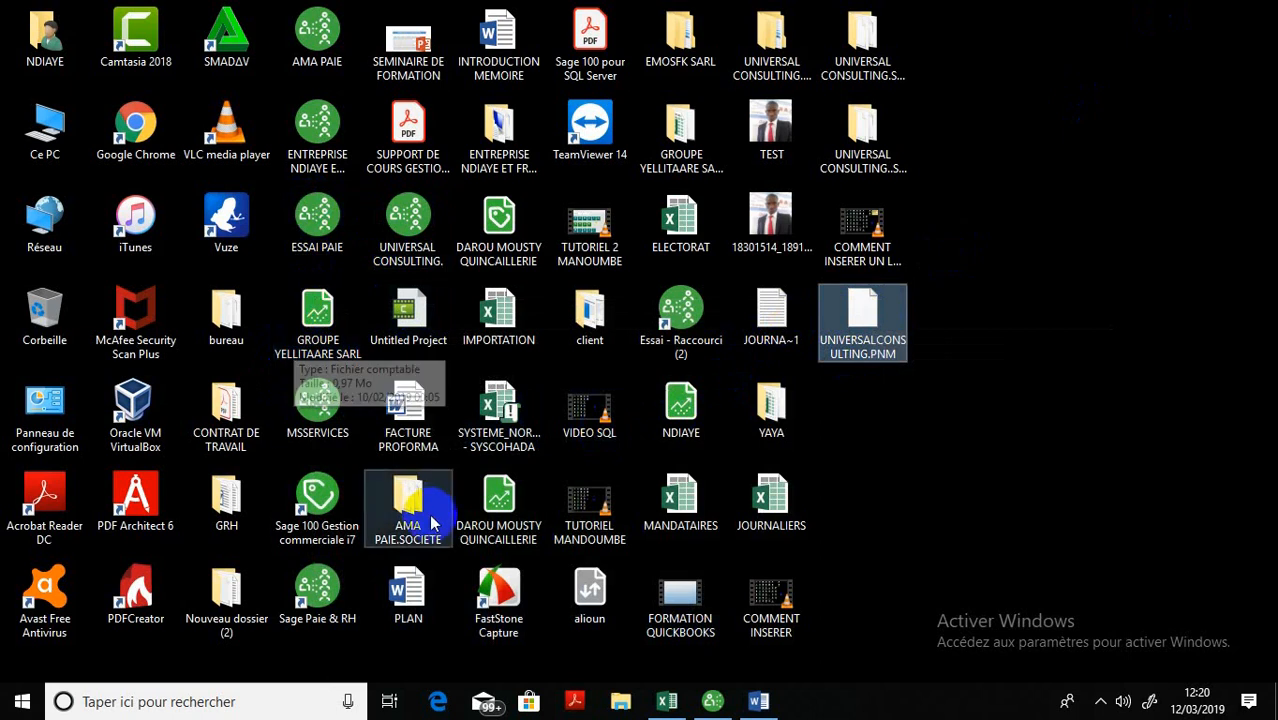
pyautogui.doubleClick(512, 508)
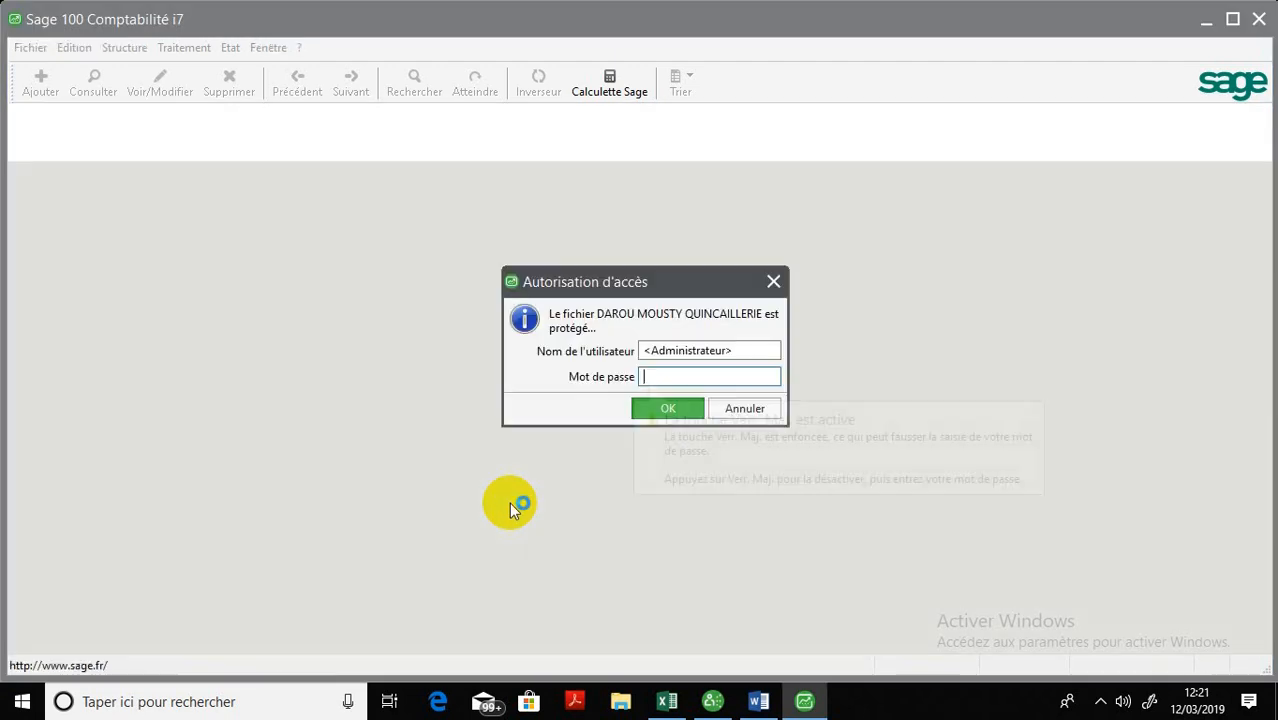
pyautogui.click(640, 410)
# Import the UNIVERSALCONSULTING file from Bureau in Sage format, using the Ecritures Sage (*.pnm) file type
pyautogui.click(30, 48)
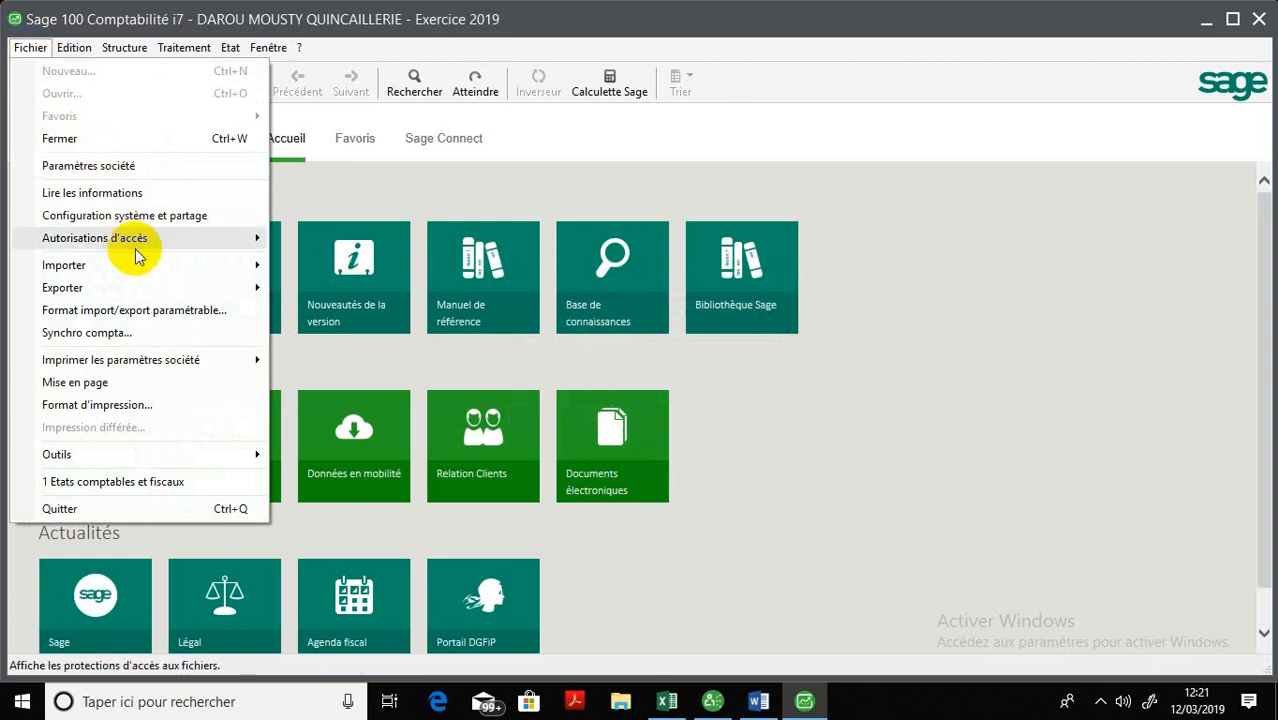
pyautogui.moveTo(175, 288)
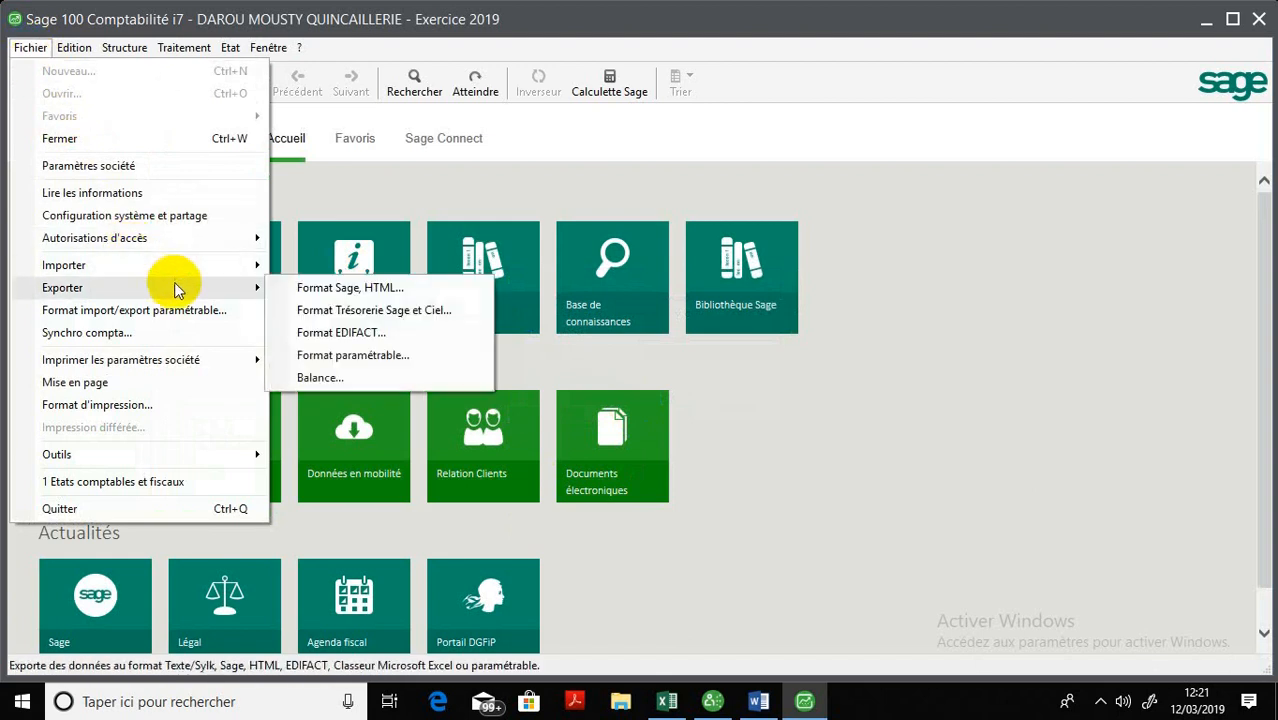
pyautogui.moveTo(212, 279)
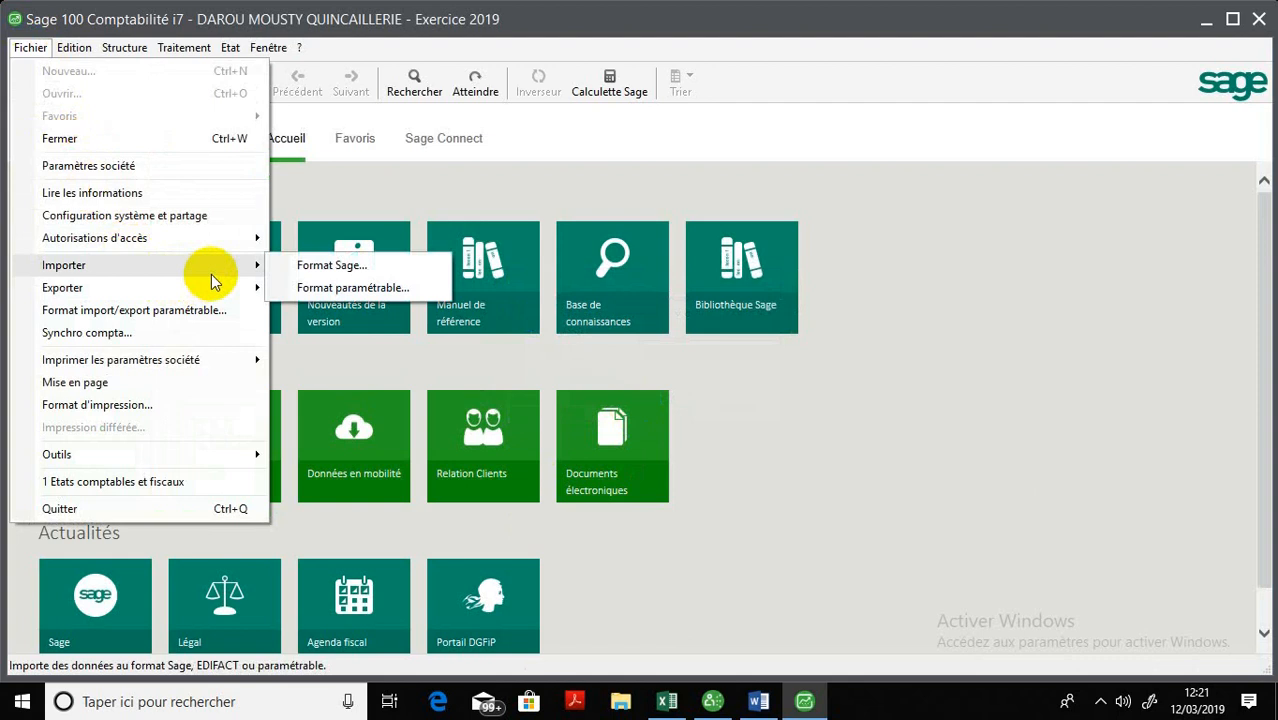
pyautogui.click(318, 270)
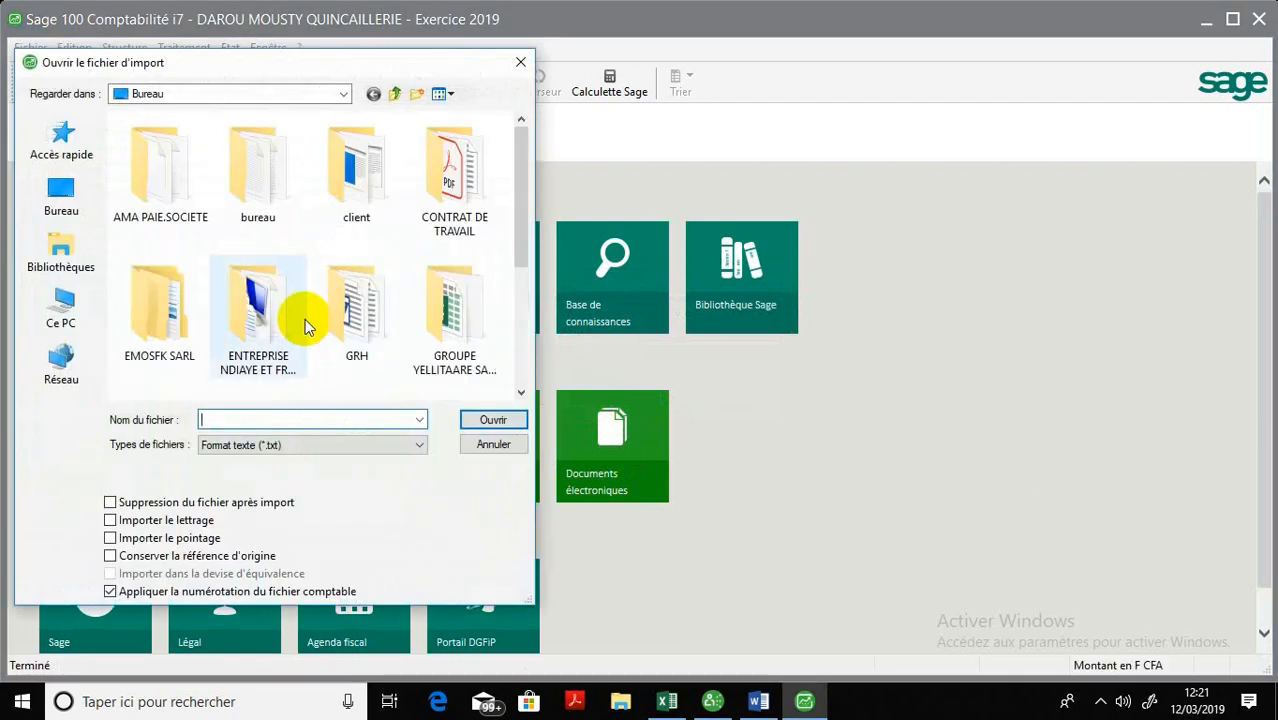
pyautogui.click(275, 452)
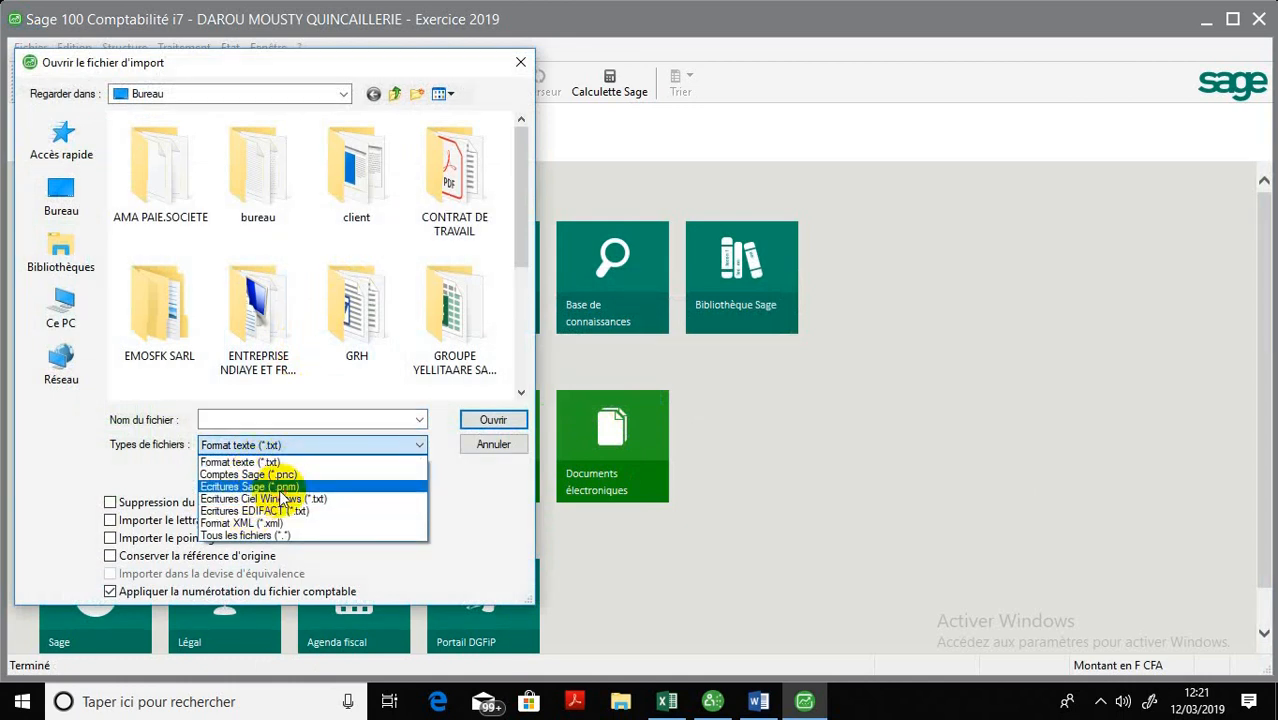
pyautogui.click(278, 487)
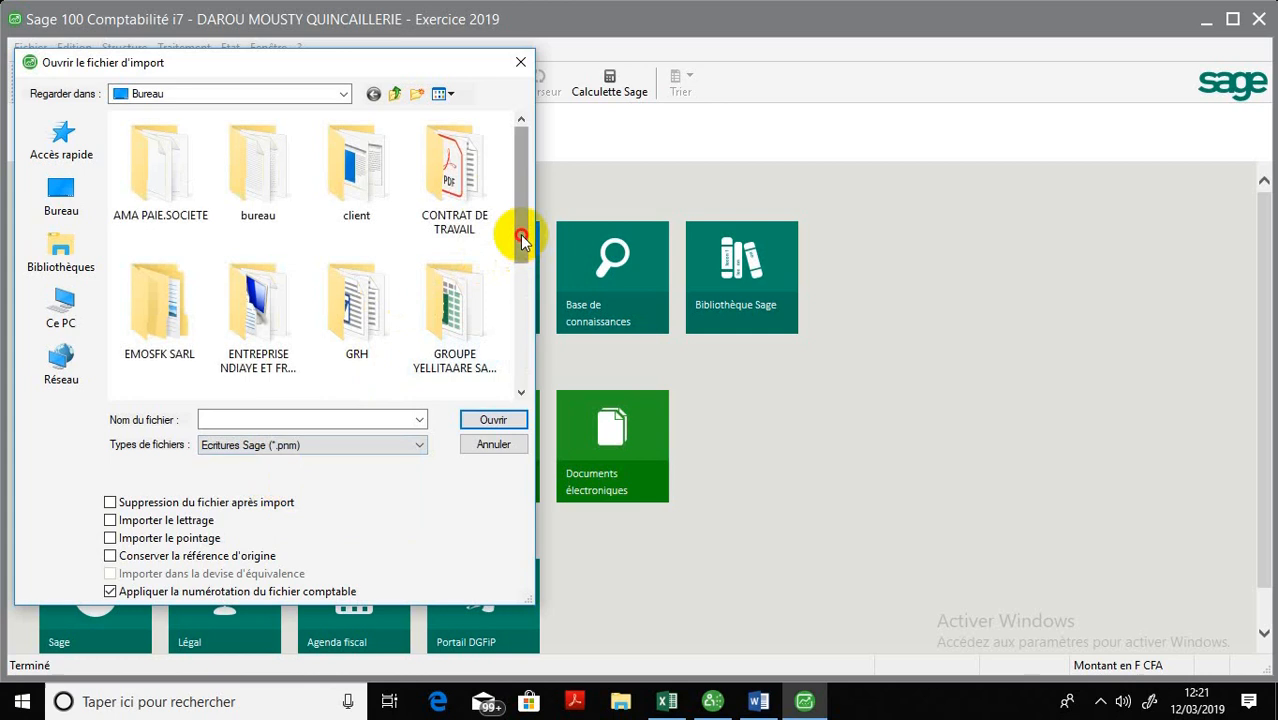
pyautogui.moveTo(523, 238); pyautogui.dragTo(525, 395)
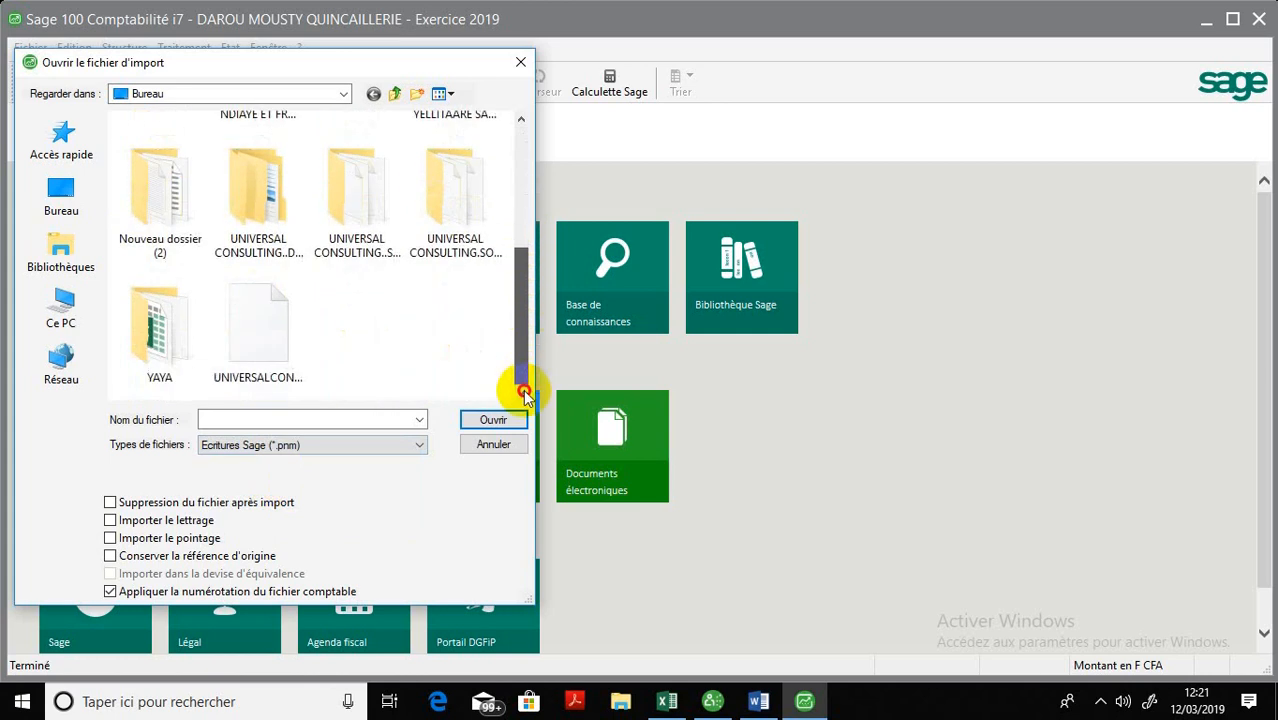
pyautogui.click(256, 332)
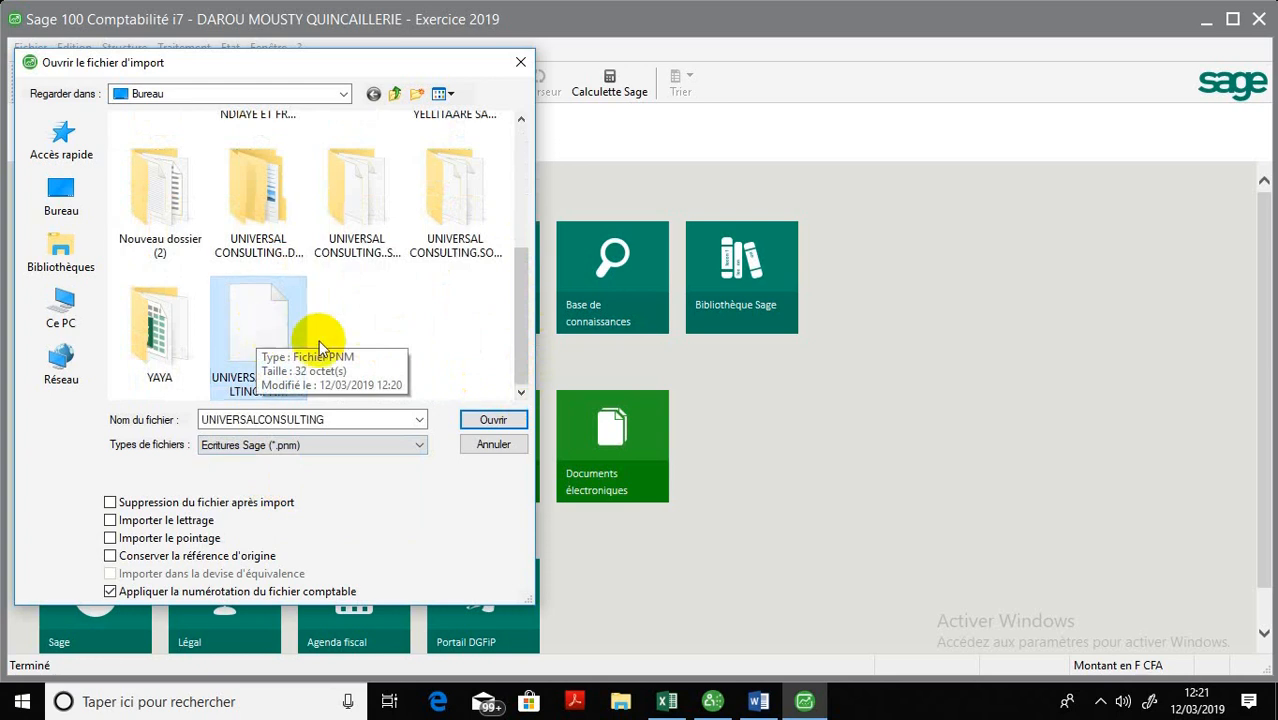
pyautogui.click(477, 422)
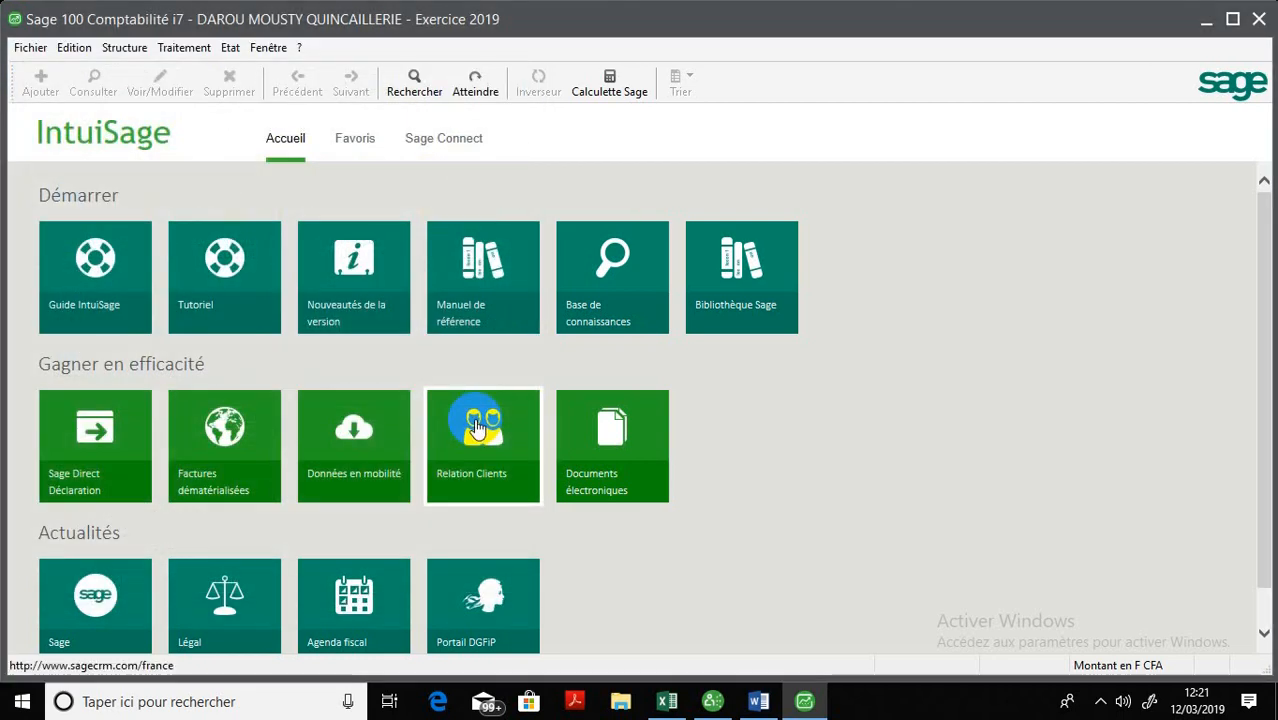
# Open the journal entry list, sort it by journal code, and look through all the journals for the imported payroll entries
pyautogui.click(180, 48)
pyautogui.click(258, 145)
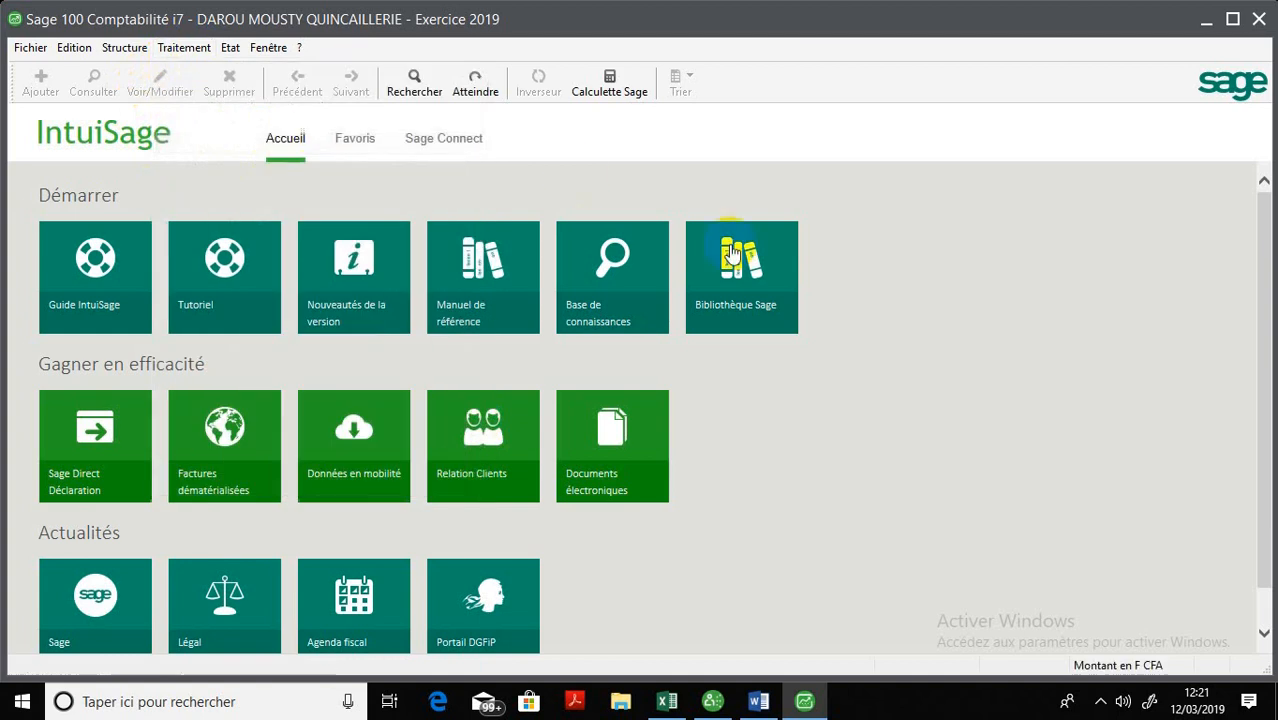
pyautogui.click(601, 137)
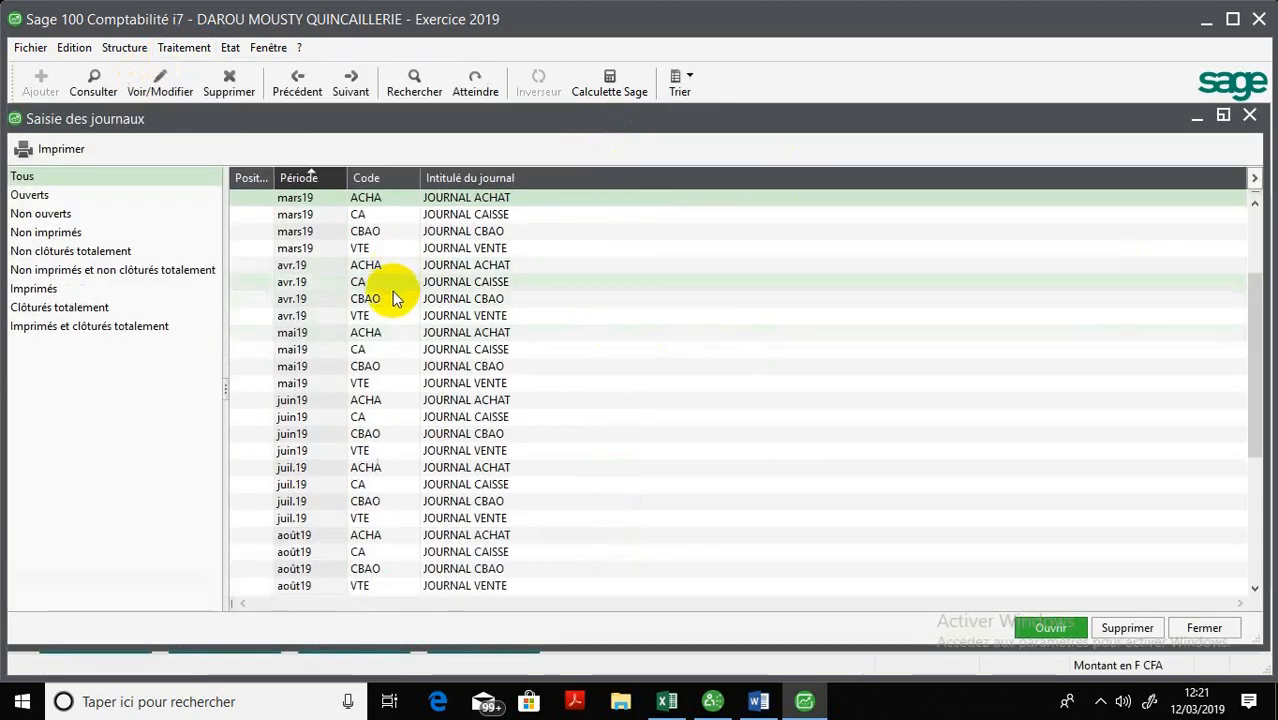
pyautogui.click(367, 179)
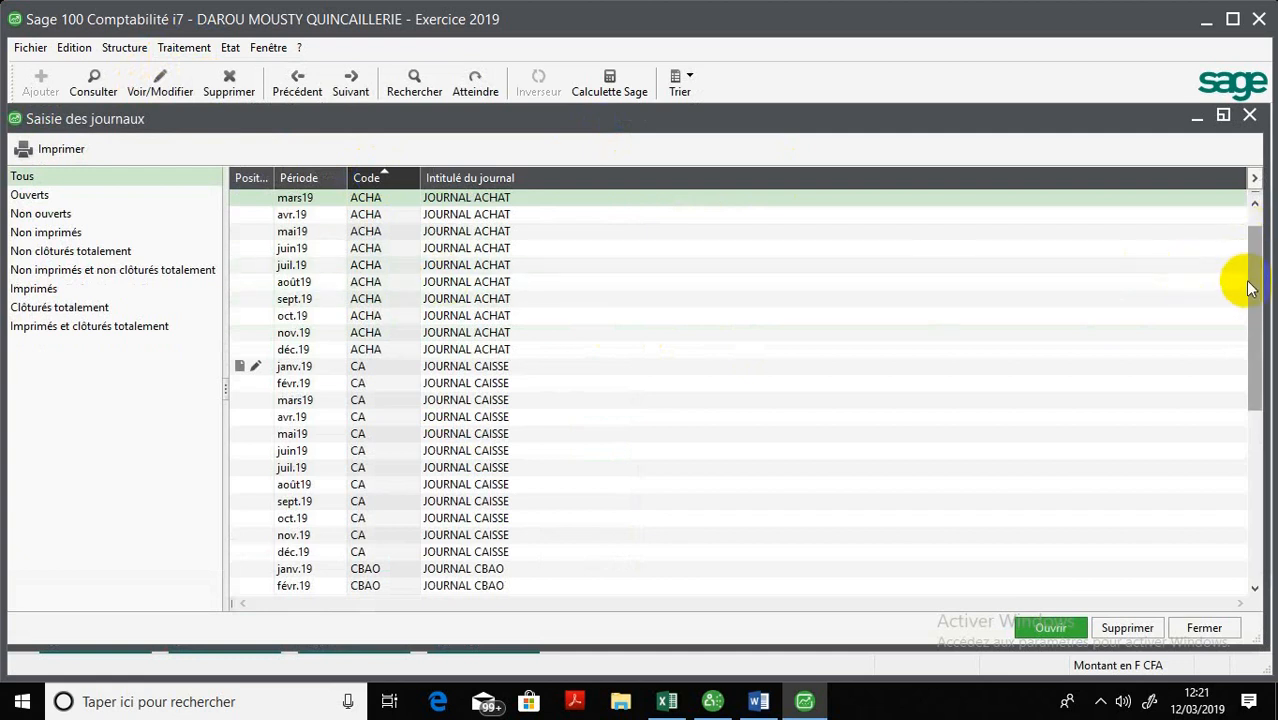
pyautogui.moveTo(1250, 288); pyautogui.dragTo(1260, 466)
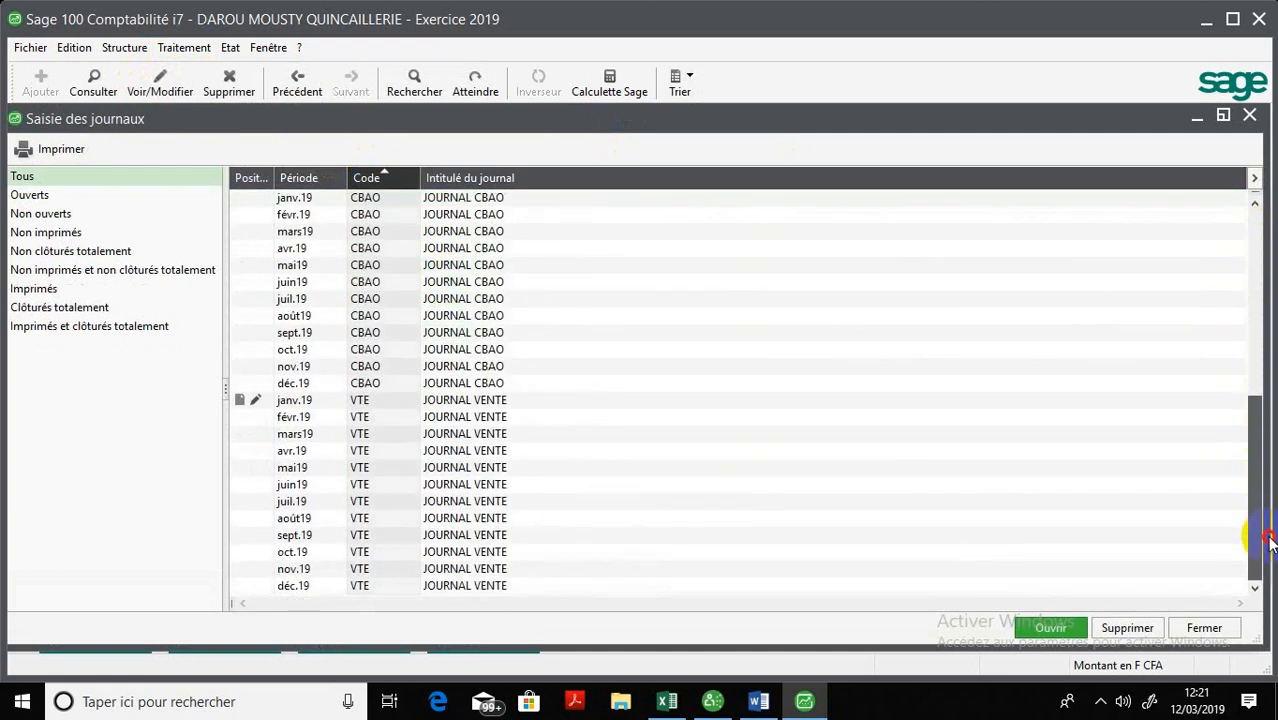
pyautogui.moveTo(1268, 540); pyautogui.dragTo(1193, 243)
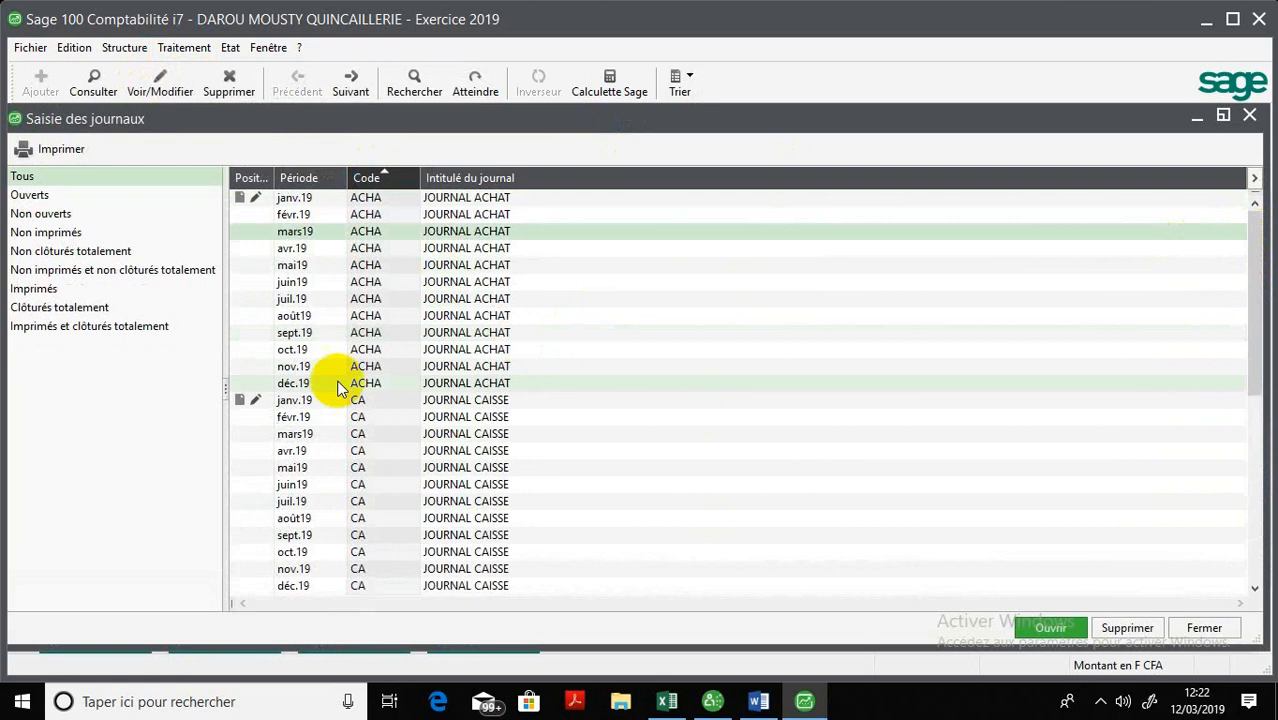
# Review the January 2019 JOURNAL CAISSE entries and close them, then check the remaining journals and close the journal list
pyautogui.click(307, 401)
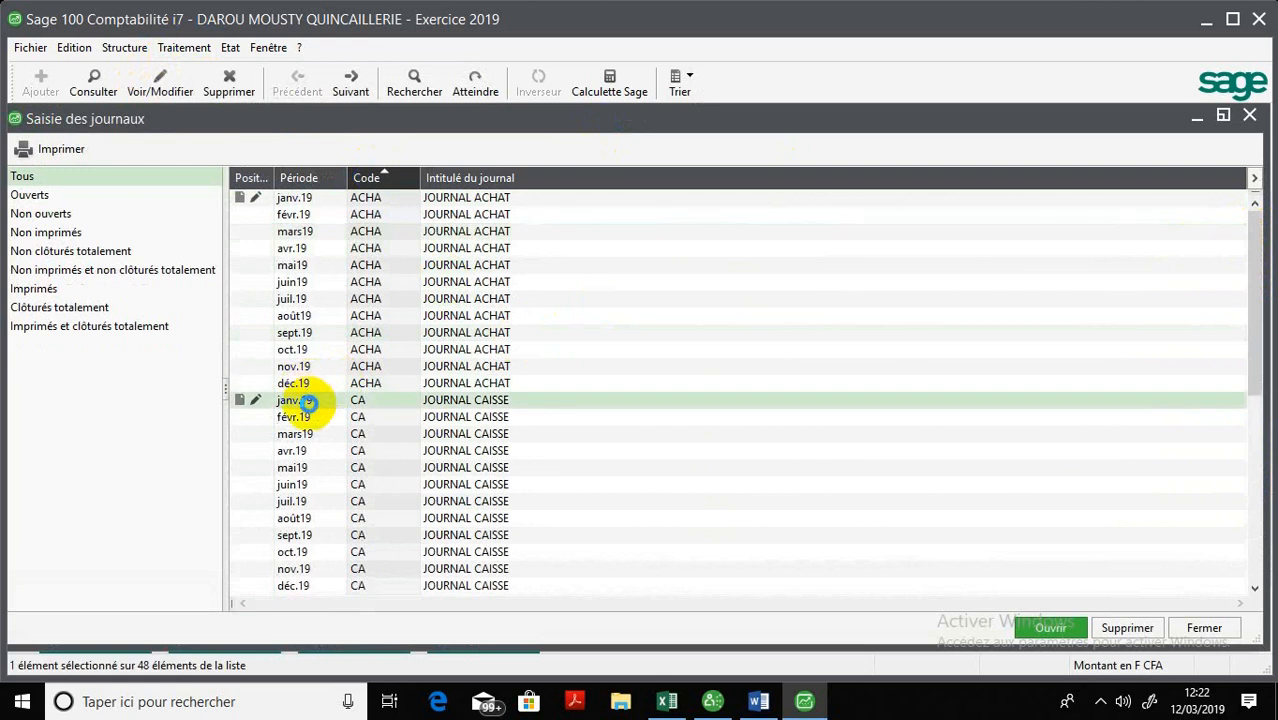
pyautogui.doubleClick(307, 401)
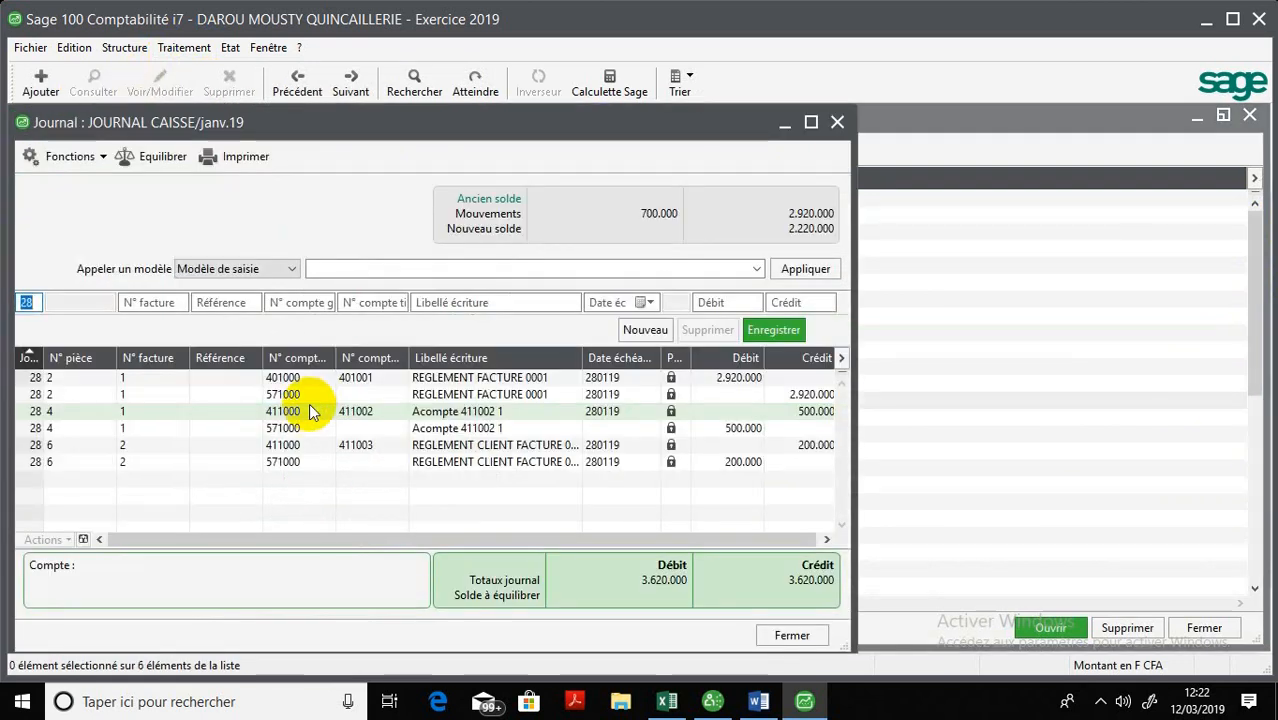
pyautogui.click(837, 122)
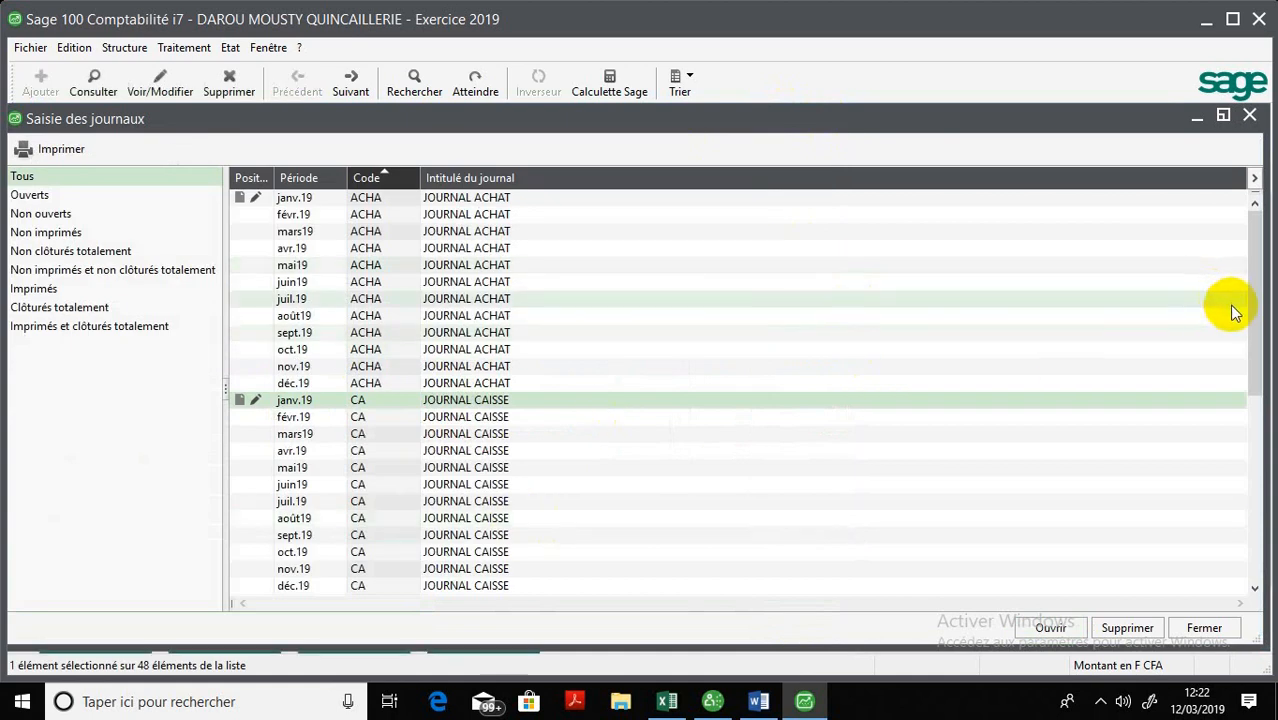
pyautogui.scroll(-7, 1247, 486)
pyautogui.click(1262, 588)
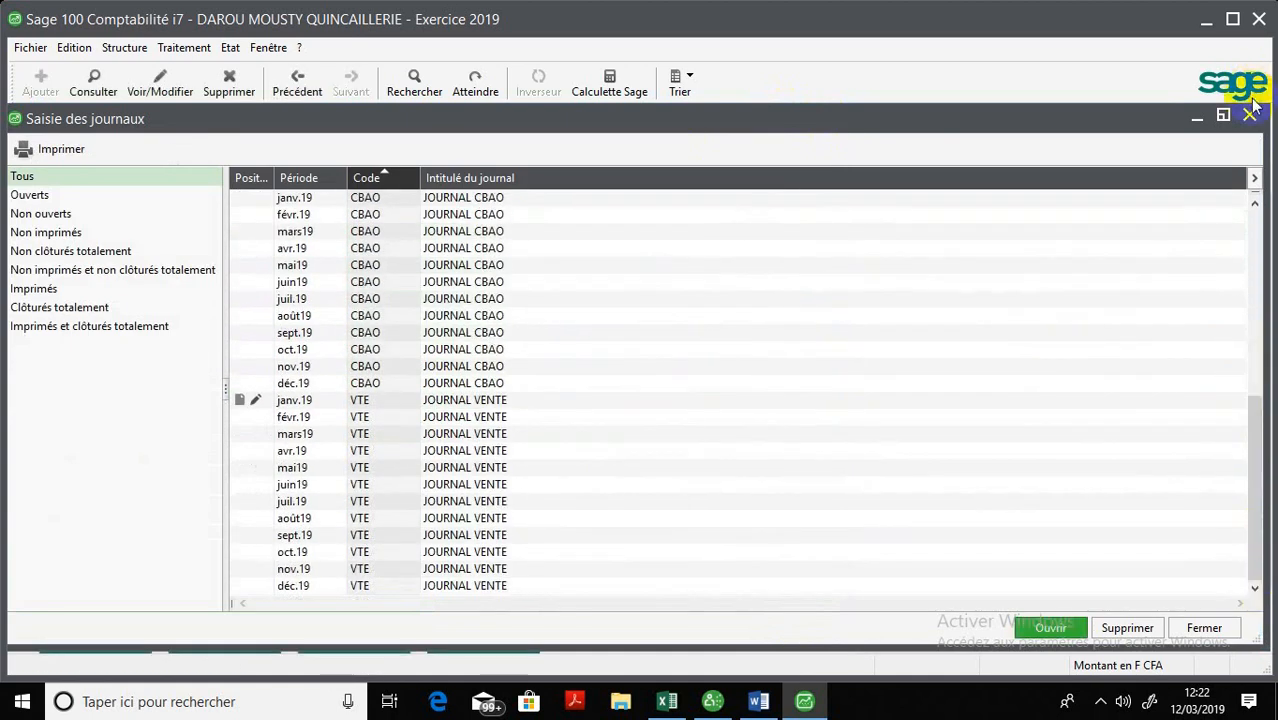
pyautogui.click(1249, 117)
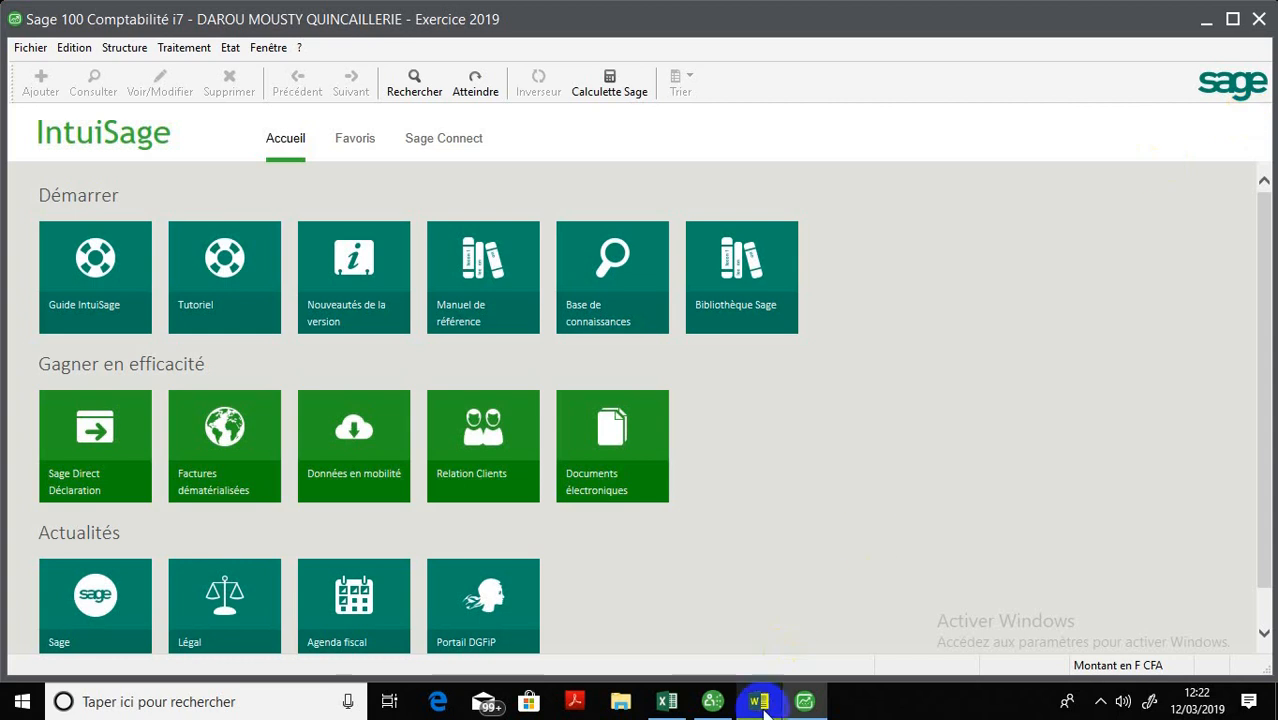
pyautogui.moveTo(737, 684)
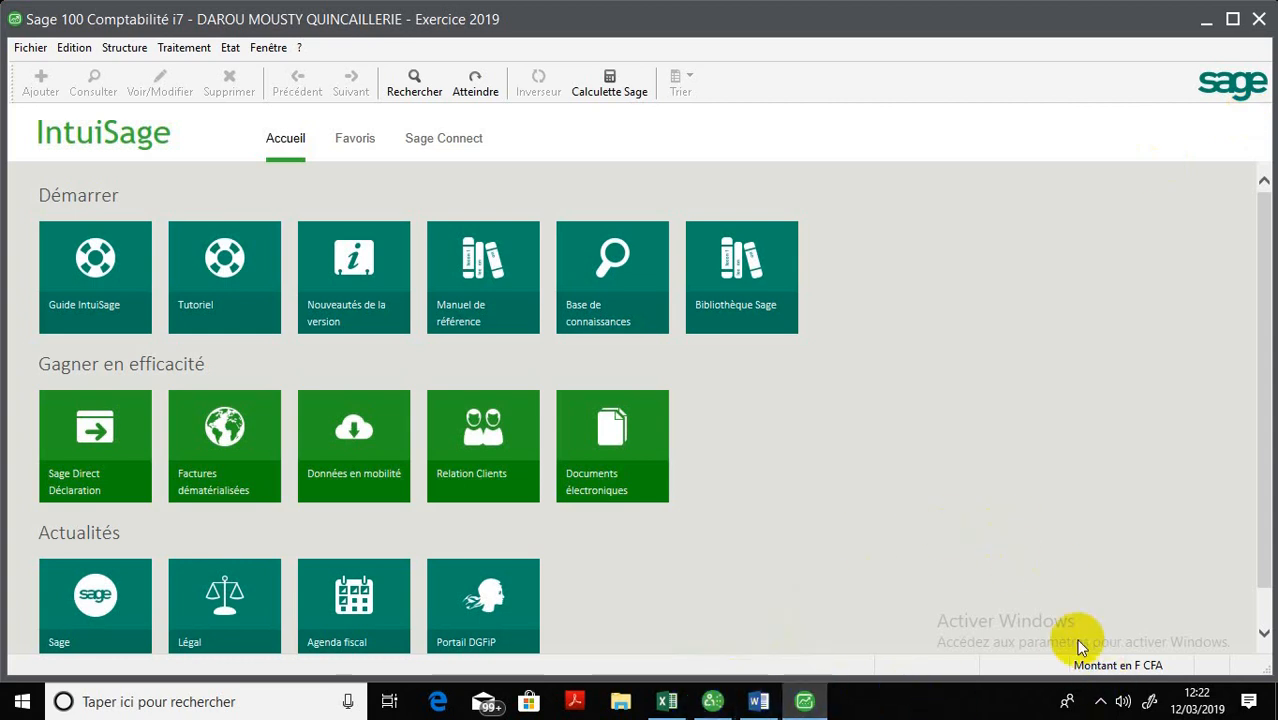
pyautogui.click(1099, 703)
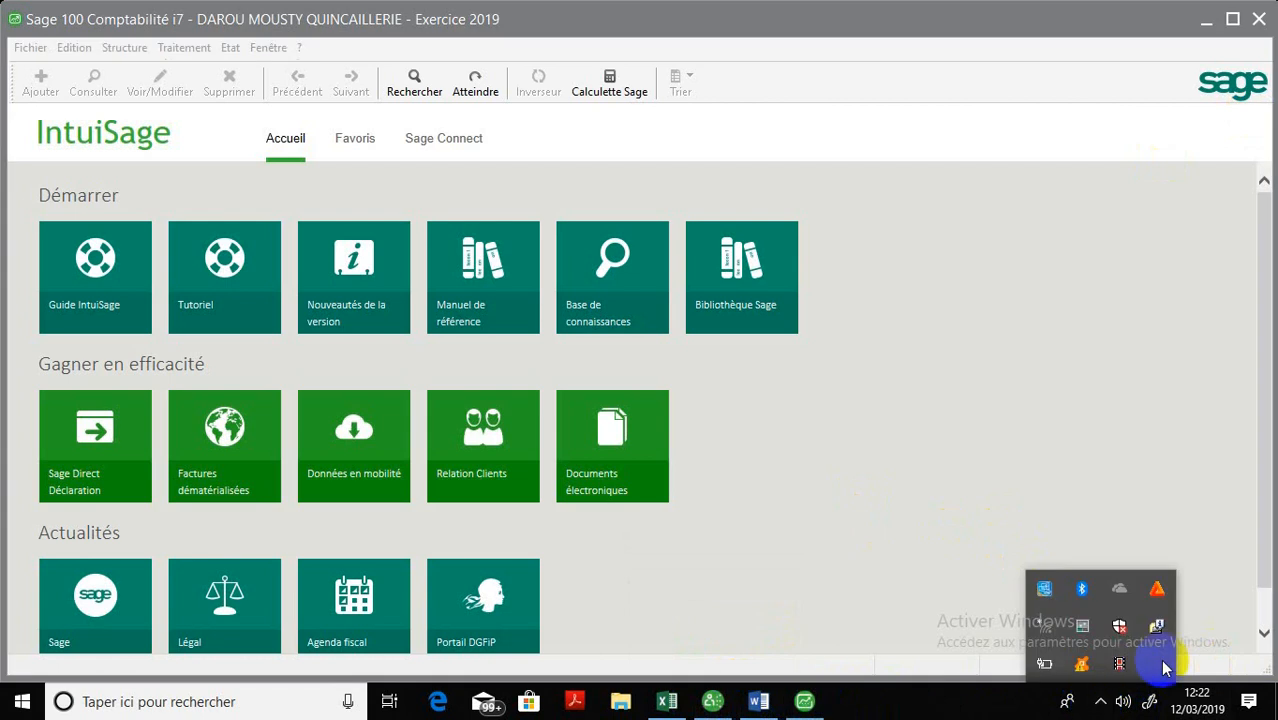